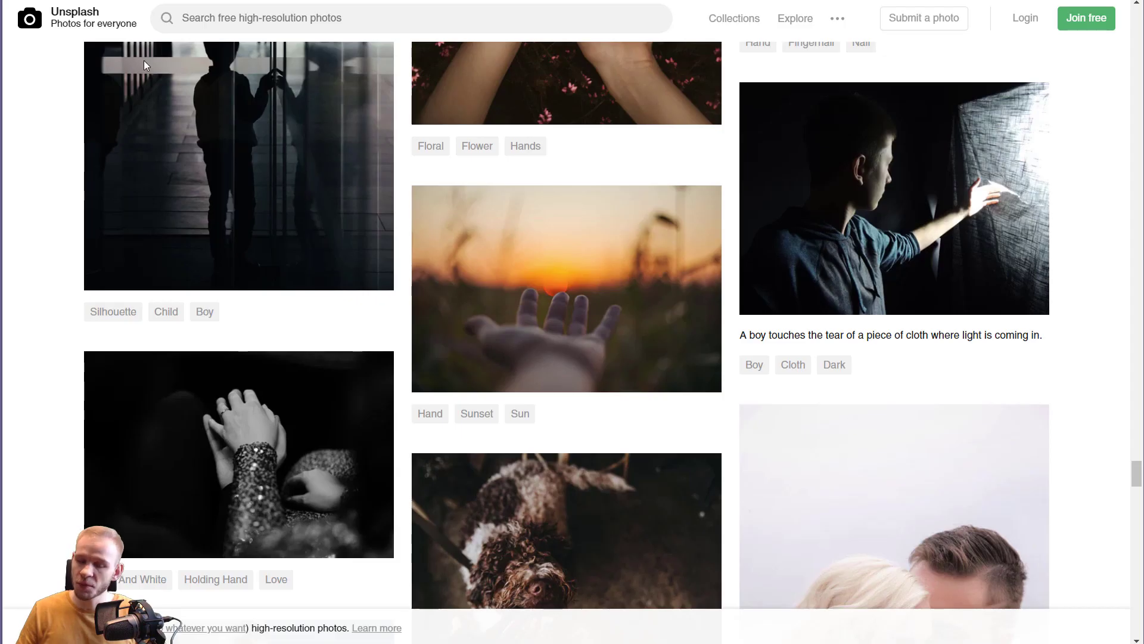
Scroll through the Unsplash hand-photo results to find the hand-on-mossy-bark photo
scroll(239, 238, "up", 6)
left_click(267, 27)
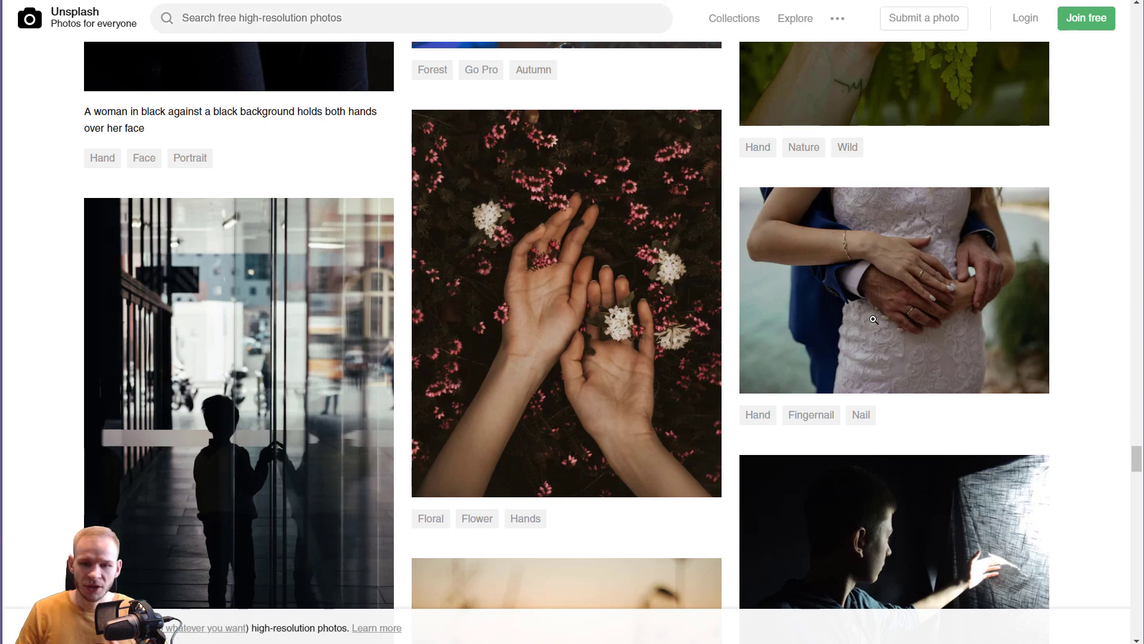
scroll(1107, 313, "down", 4)
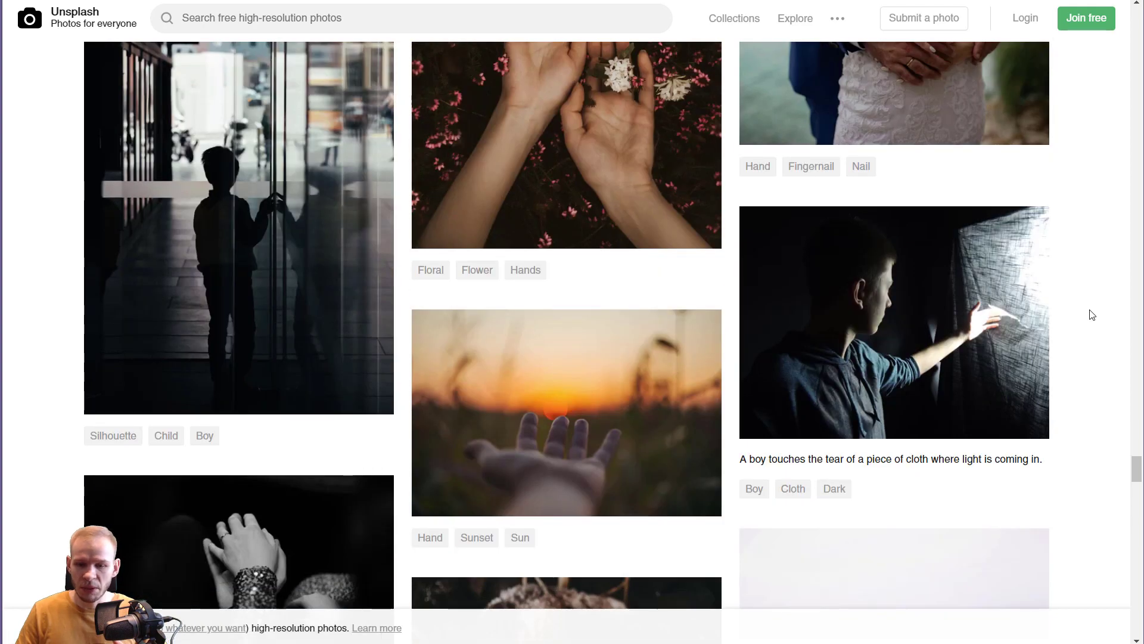
scroll(1092, 315, "down", 4)
scroll(1092, 315, "down", 6)
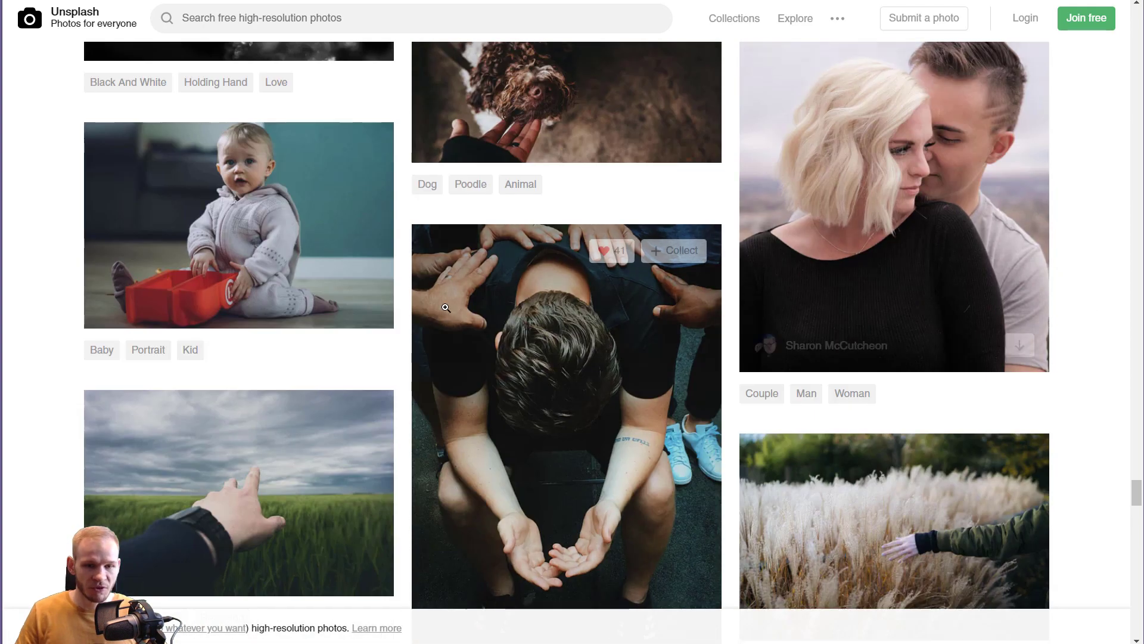
scroll(936, 239, "down", 2)
scroll(936, 240, "down", 6)
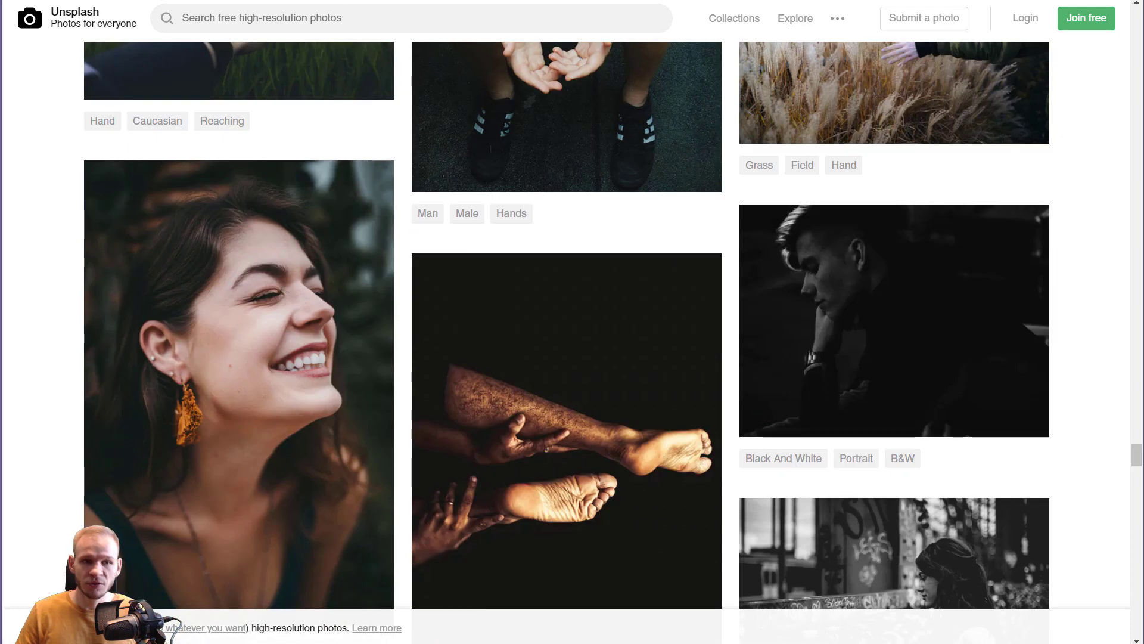
Open the hand-on-bark photo and step through to the colourful painted-hand photo
left_click(238, 70)
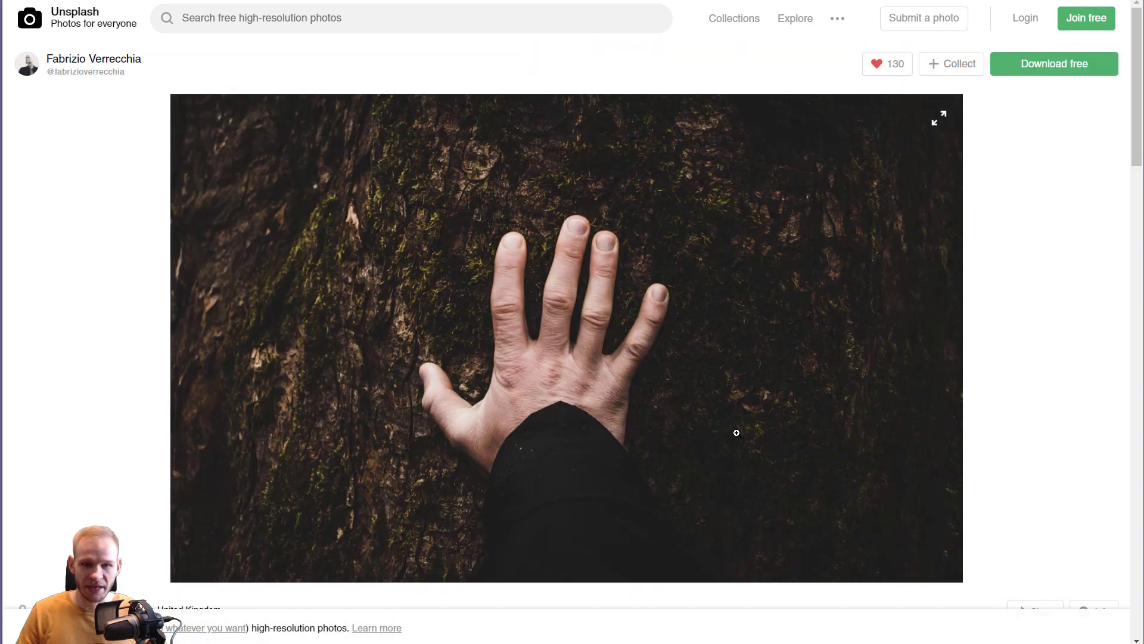
key("Right")
key("Right")
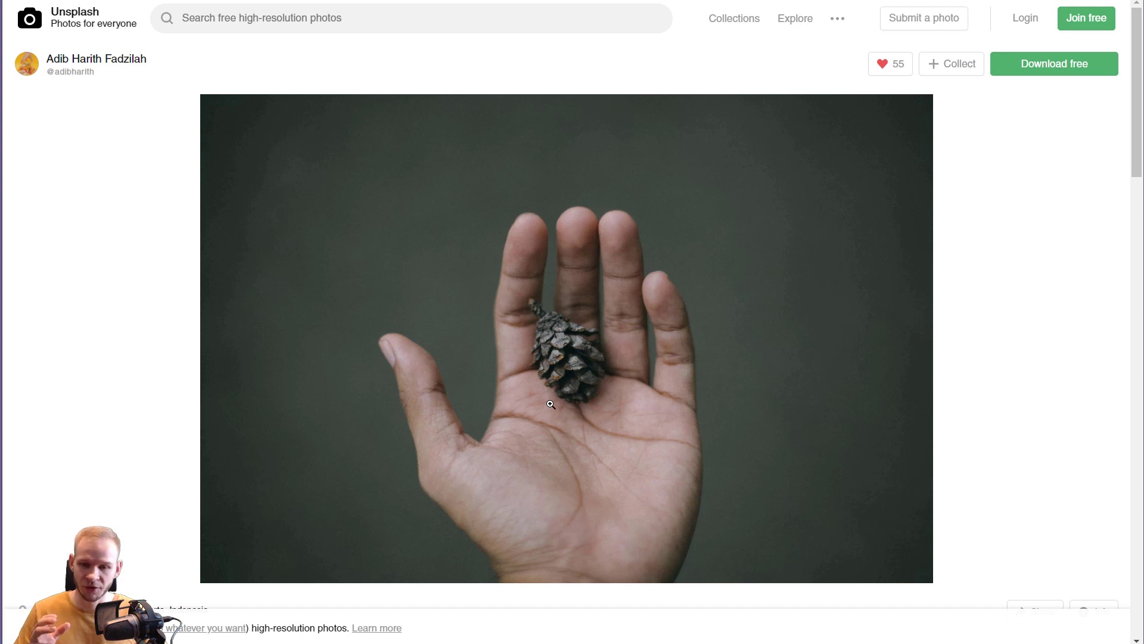
key("Right")
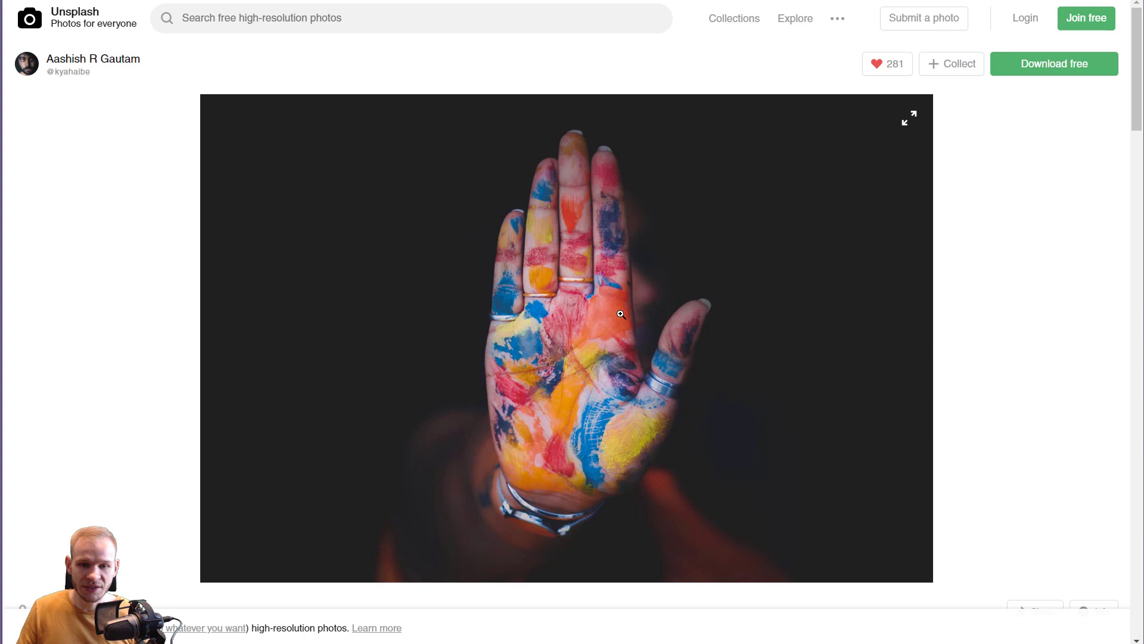
Drag Touch 1.jpg from File Explorer onto the blank PowerPoint slide
key("alt+Tab")
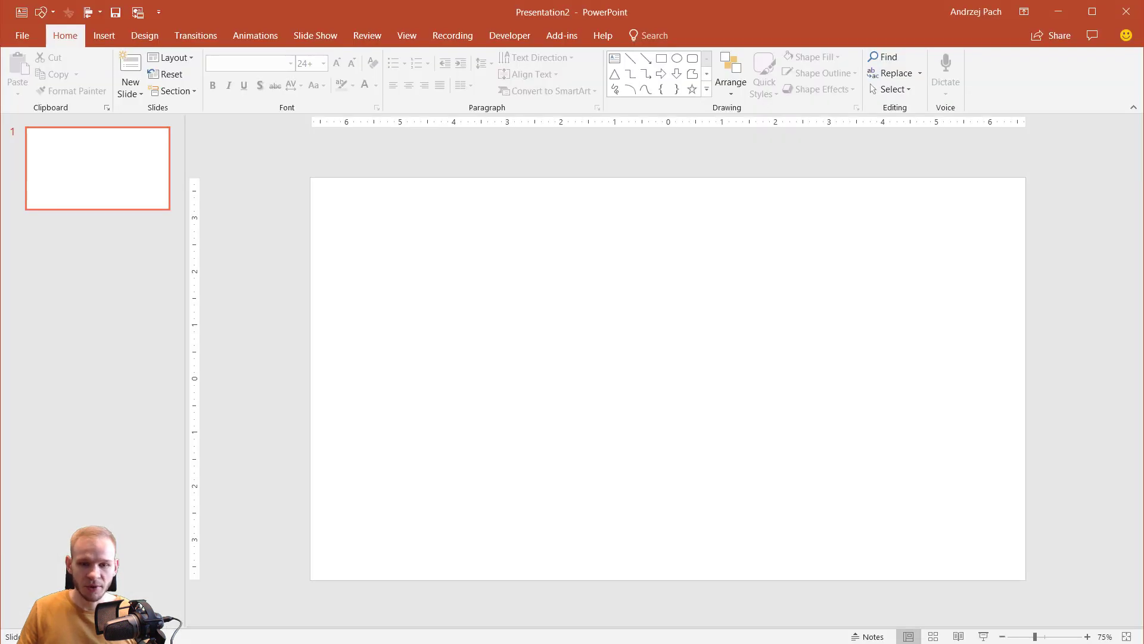
key("alt+Tab")
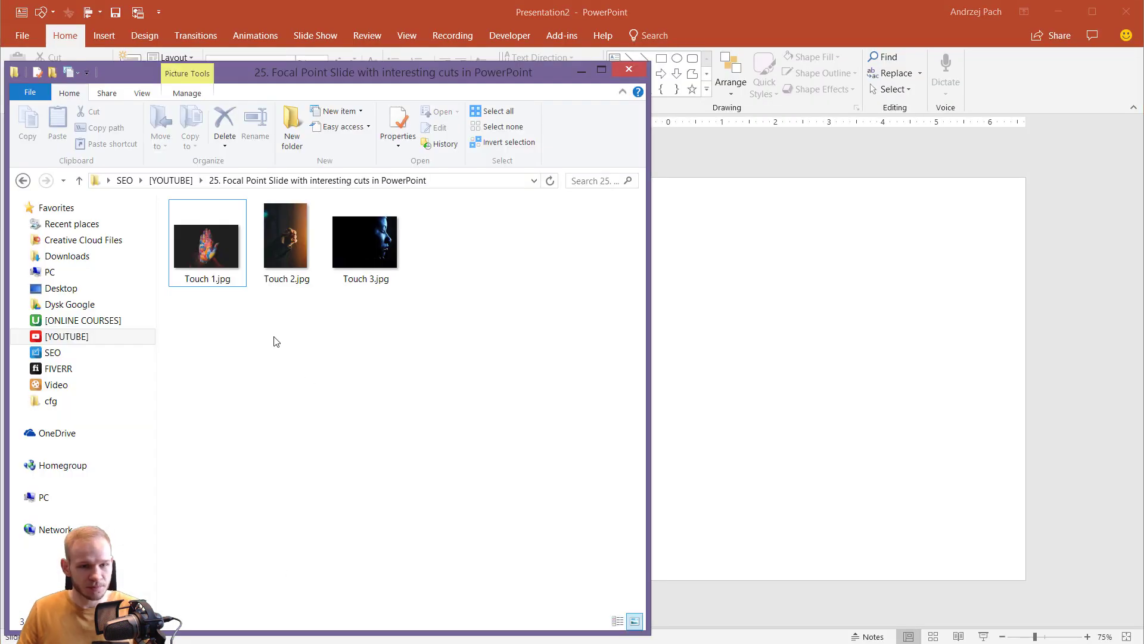
left_click_drag(207, 245, 792, 371)
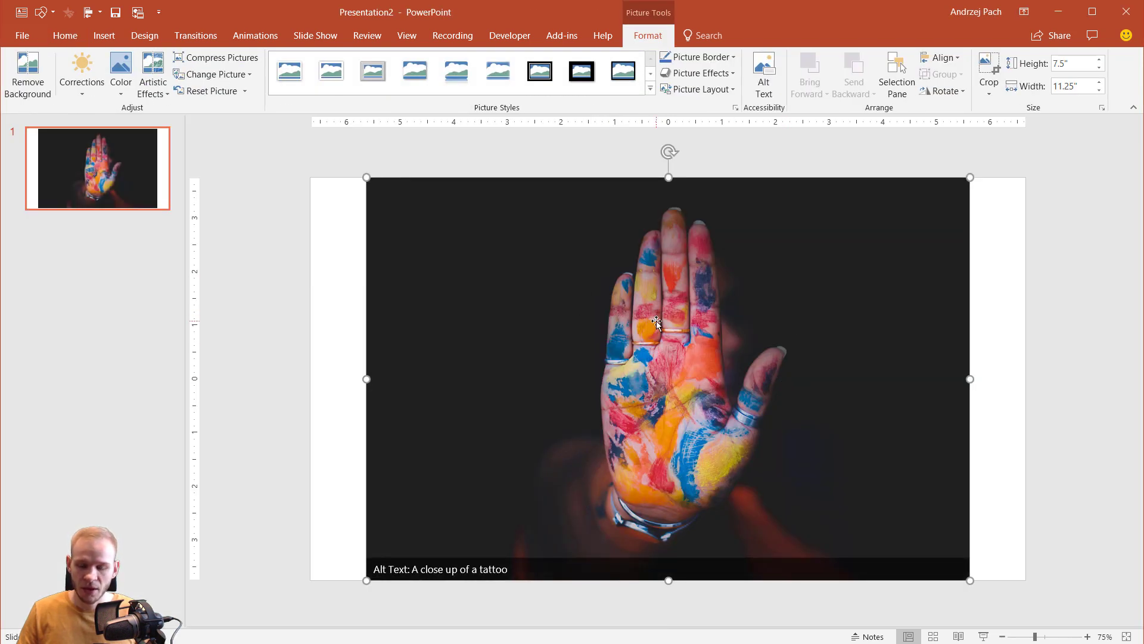
Show guides, set the vertical guide at 5.17, and slide the hand photo right
scroll(656, 321, "down", 3, "ctrl")
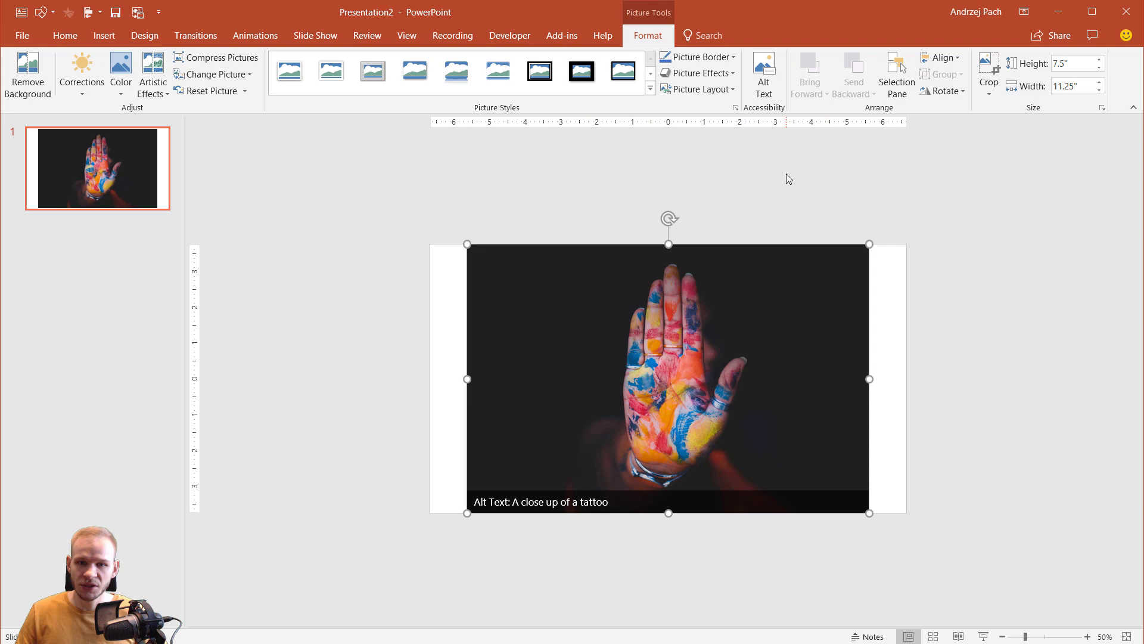
left_click(408, 35)
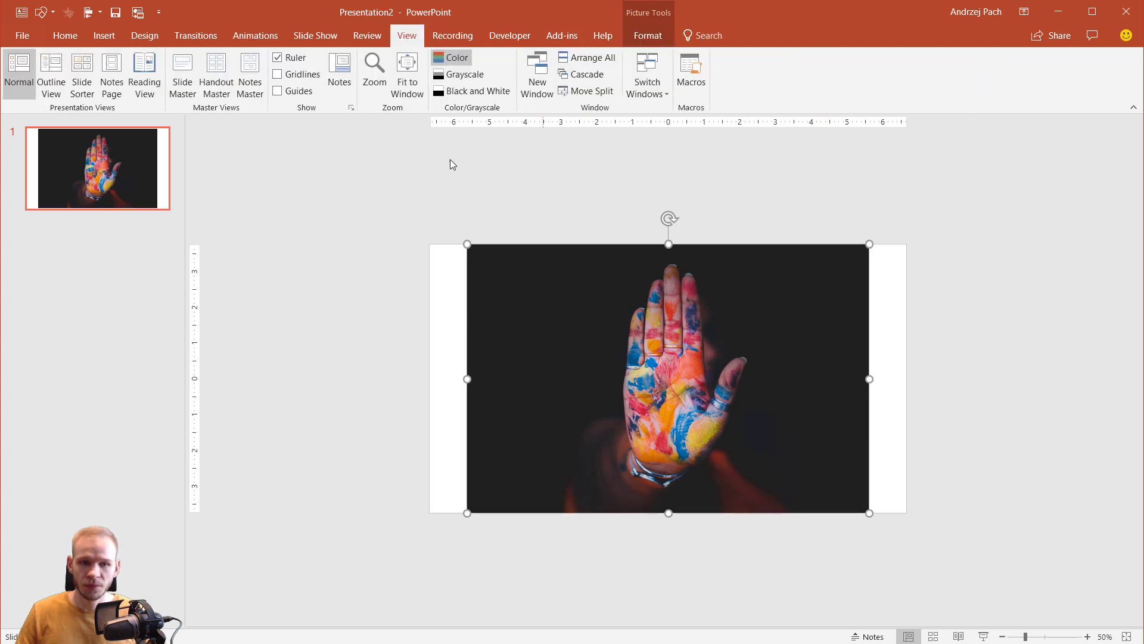
left_click(278, 92)
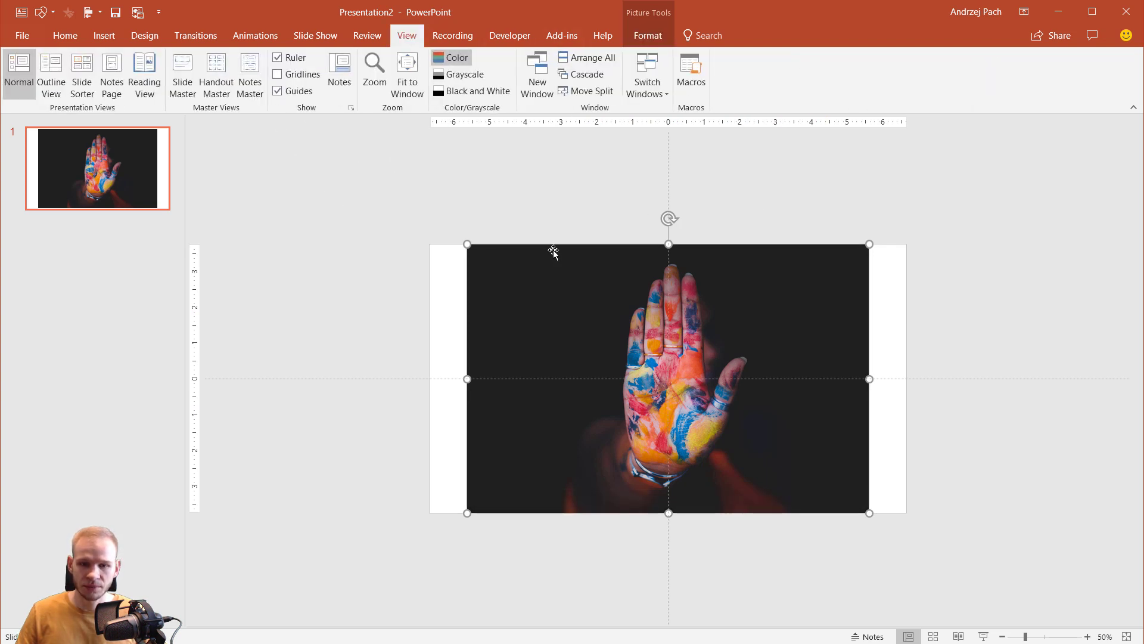
left_click_drag(667, 178, 905, 179)
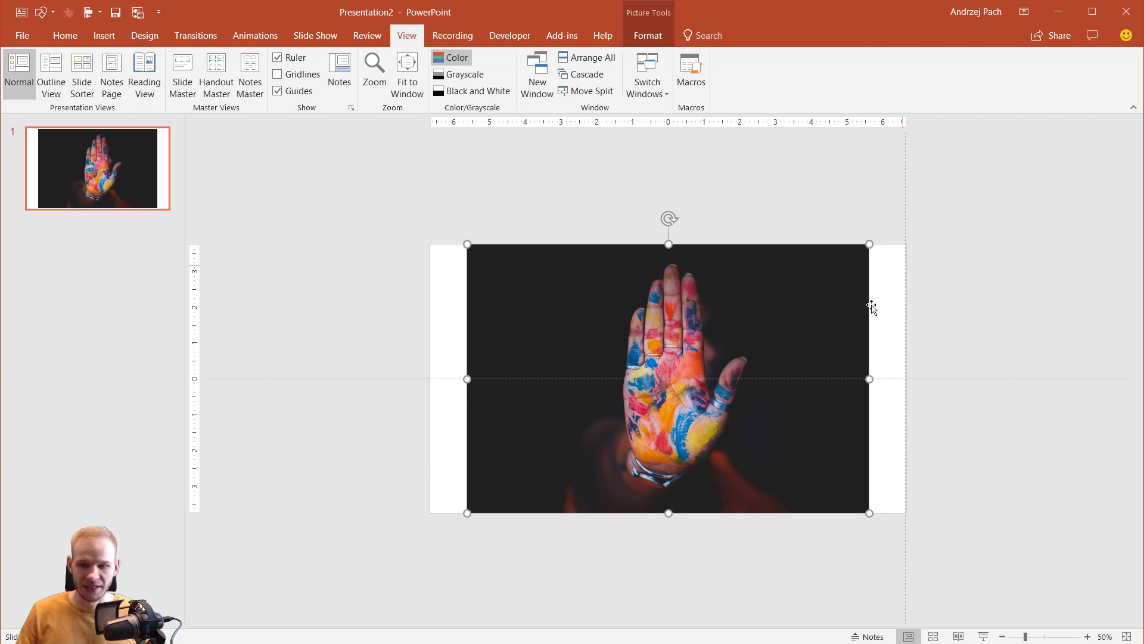
left_click_drag(871, 306, 742, 304)
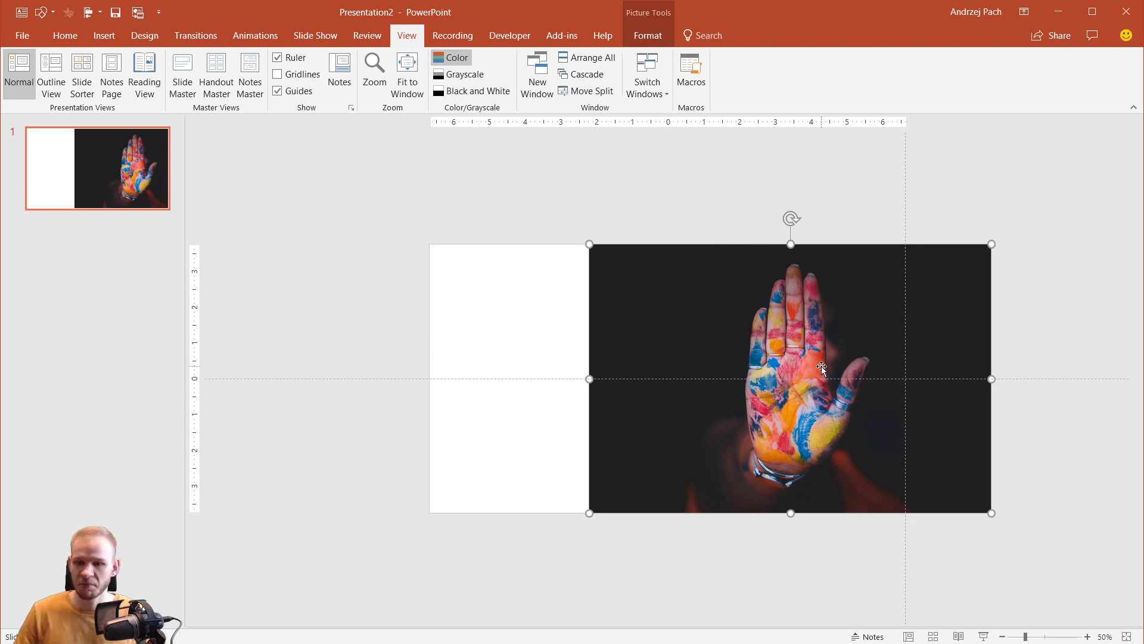
Crop the hand photo's right side back to the guide at the slide edge
left_click(658, 35)
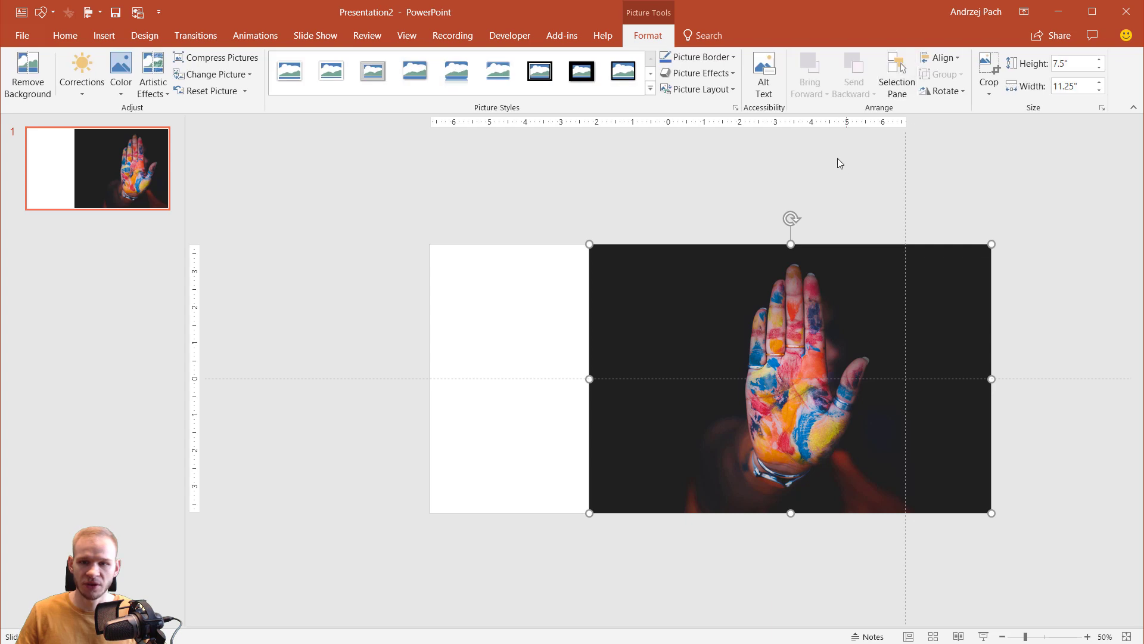
left_click(989, 68)
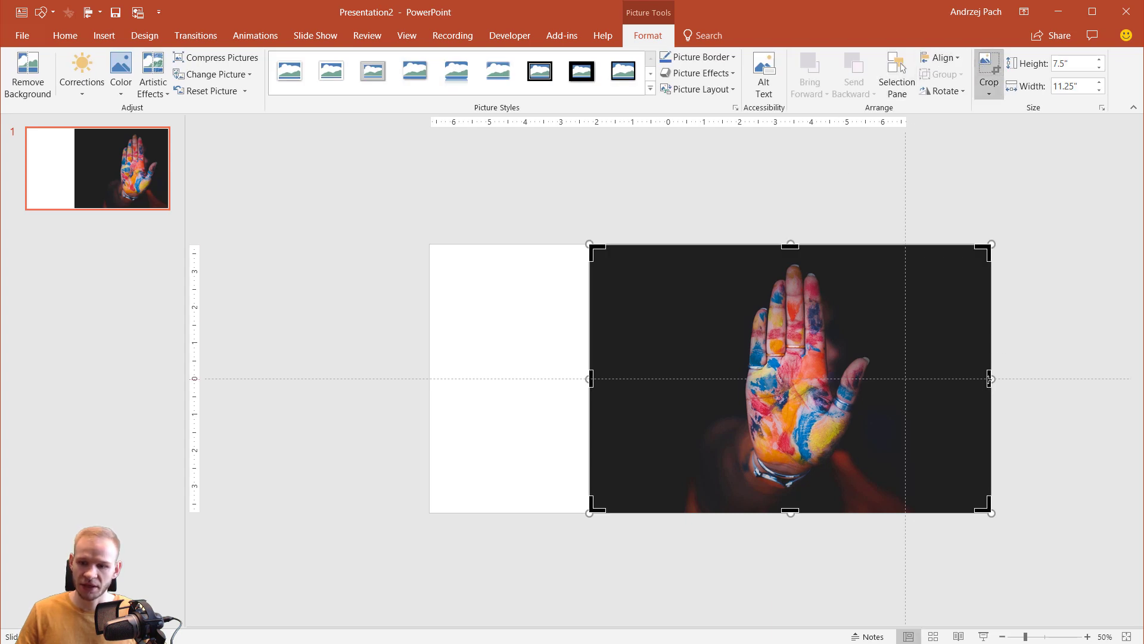
left_click_drag(989, 379, 905, 379)
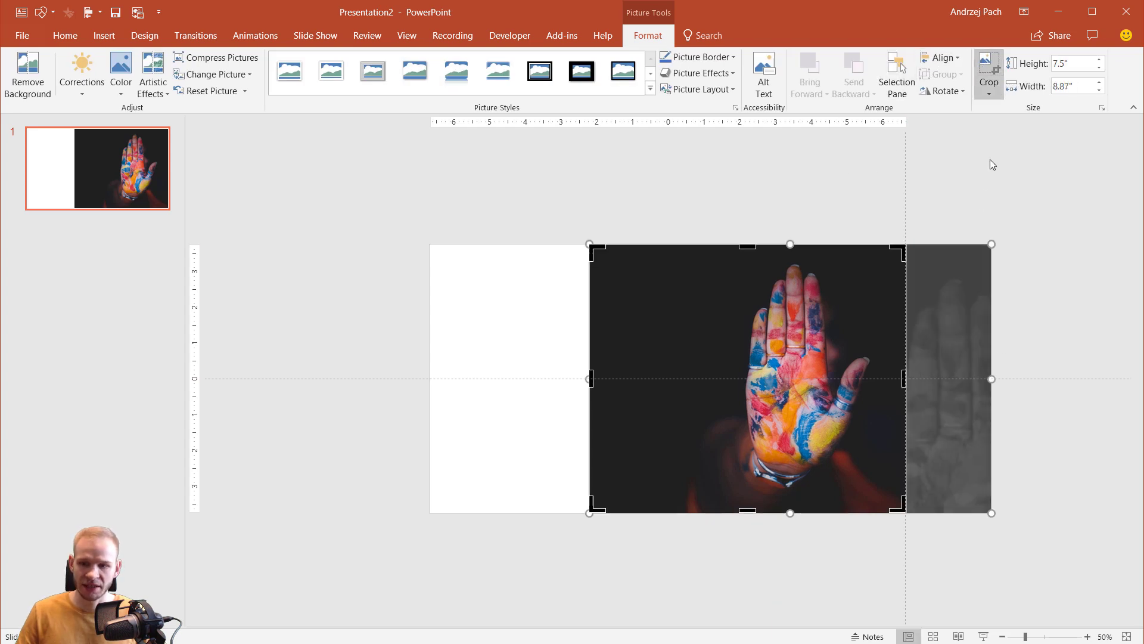
left_click(988, 65)
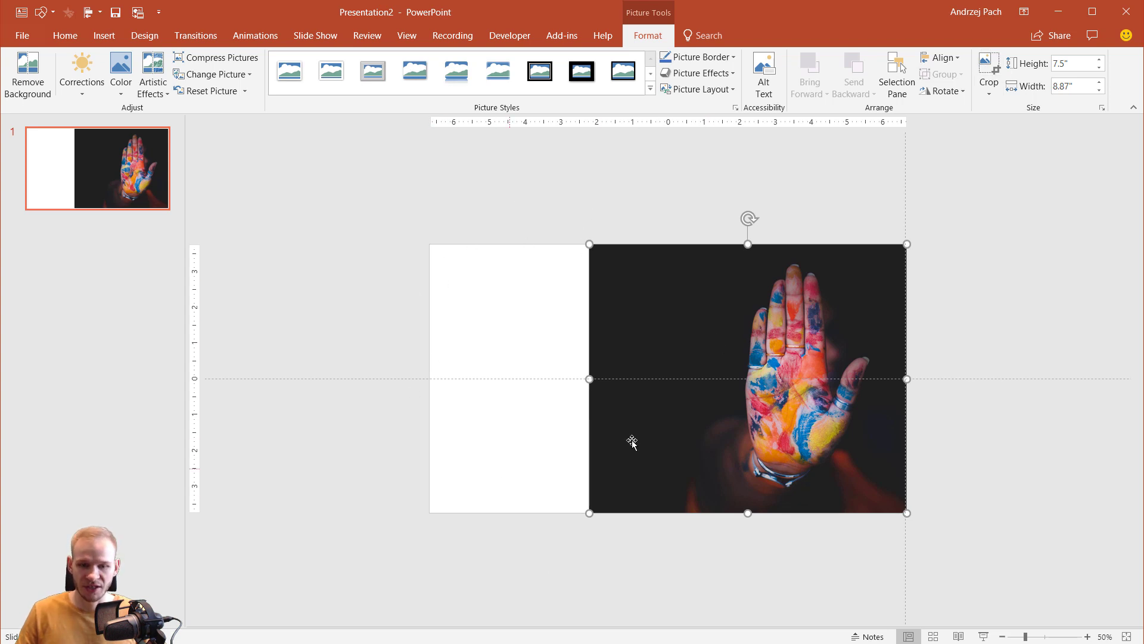
Turn the View guides off and return to the Home ribbon
left_click(408, 34)
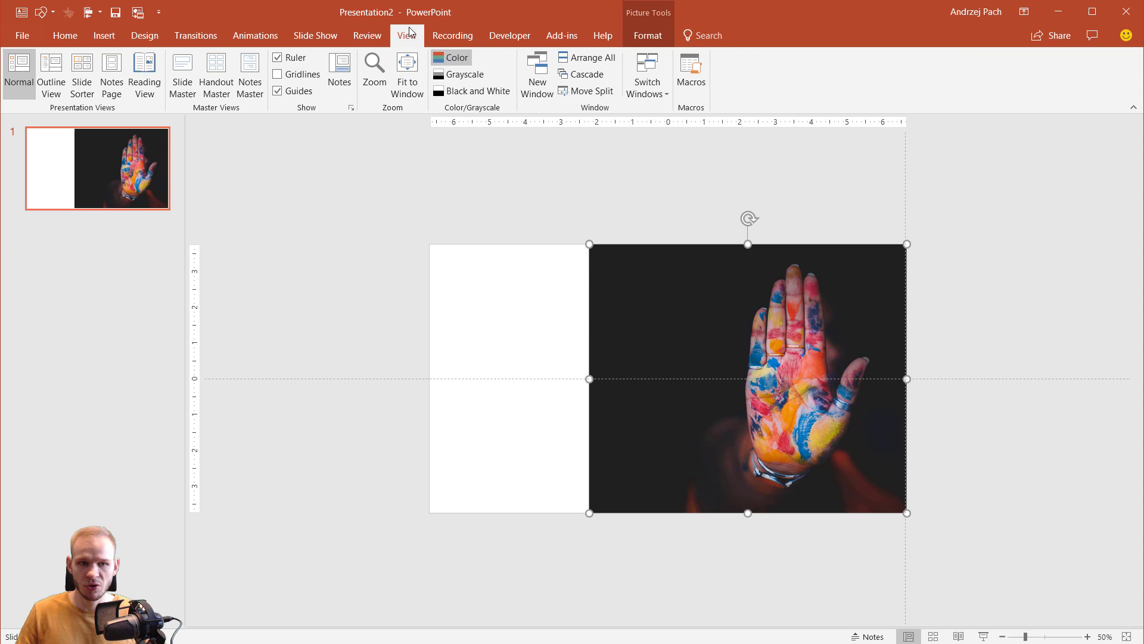
left_click(276, 94)
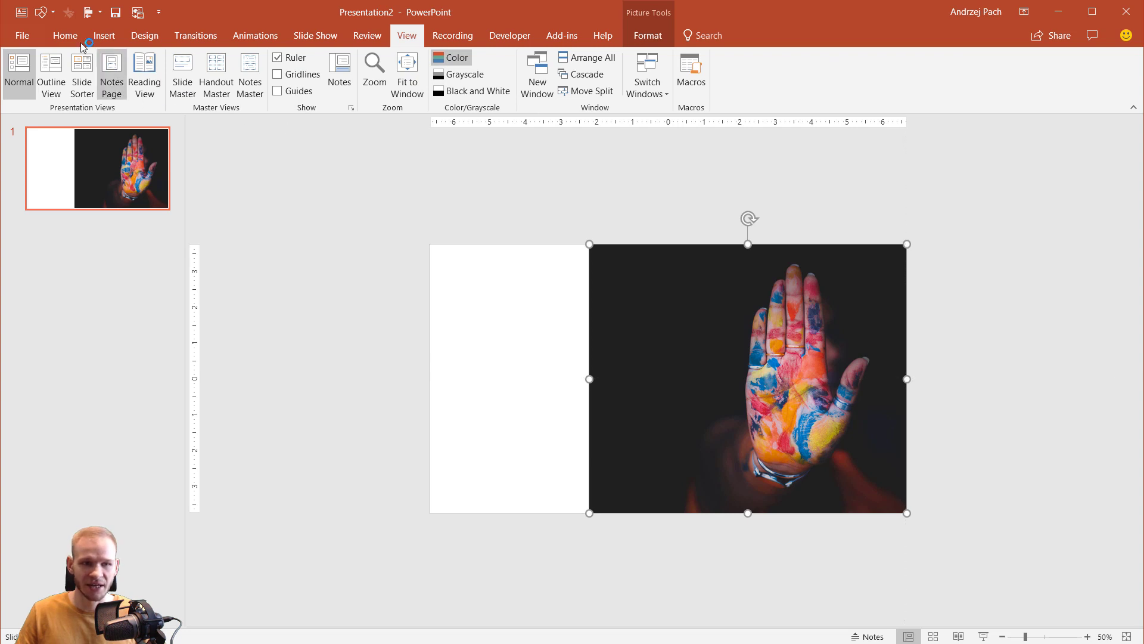
left_click(66, 35)
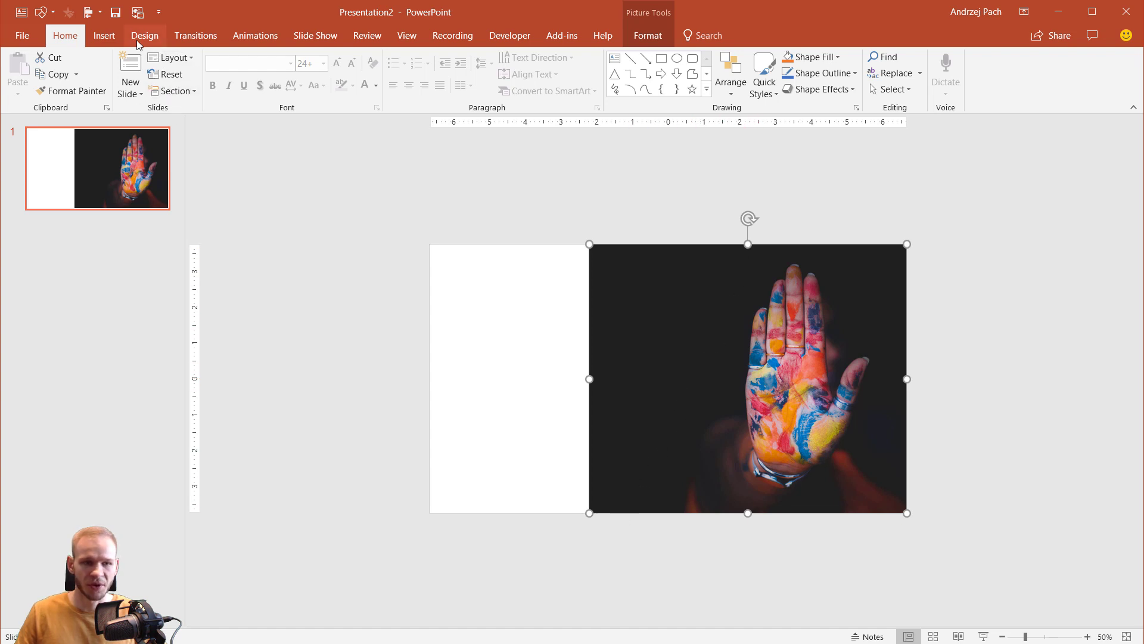
Draw a Flowchart: Manual Input shape on the slide
left_click(104, 36)
left_click(240, 78)
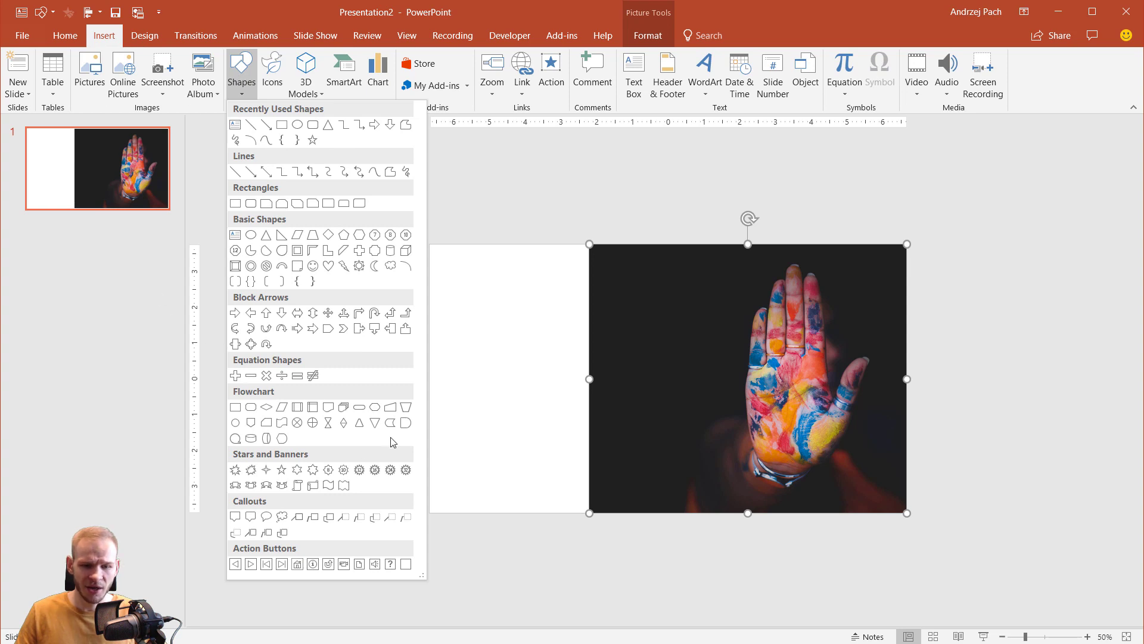
left_click(394, 413)
mouse_move(464, 281)
left_mouse_down()
mouse_move(546, 327)
mouse_move(617, 396)
mouse_move(727, 412)
left_mouse_up()
Rotate the shape 90°, flip it vertically, and size it 8.12" x 7.5" at top-left
left_click_drag(598, 264, 718, 349)
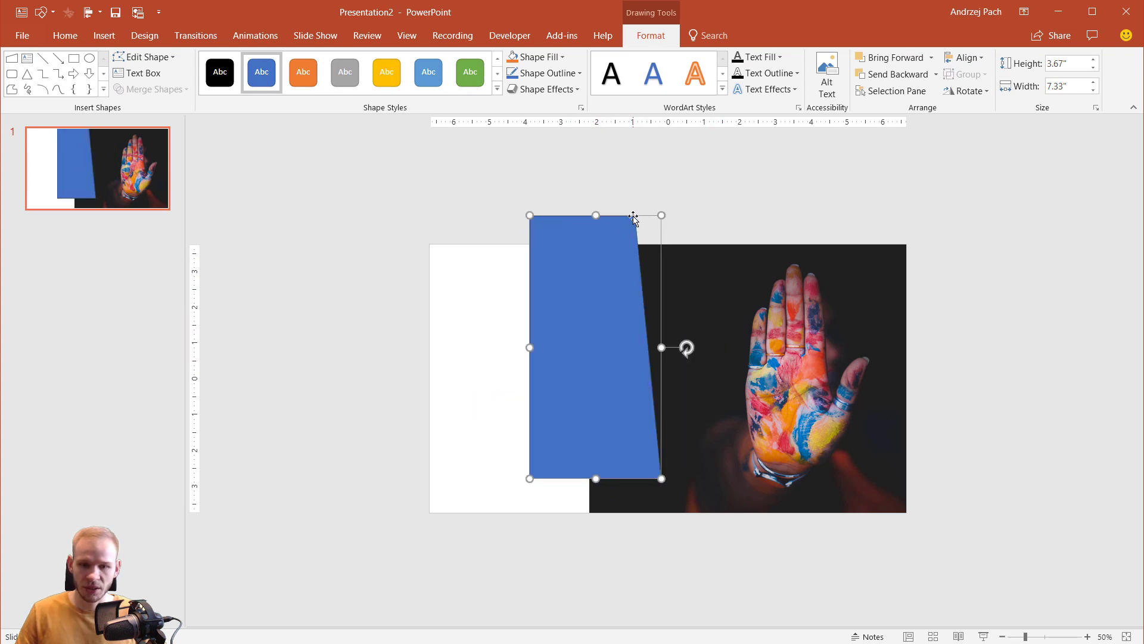
left_click_drag(588, 296, 499, 294)
left_click_drag(494, 513, 496, 327)
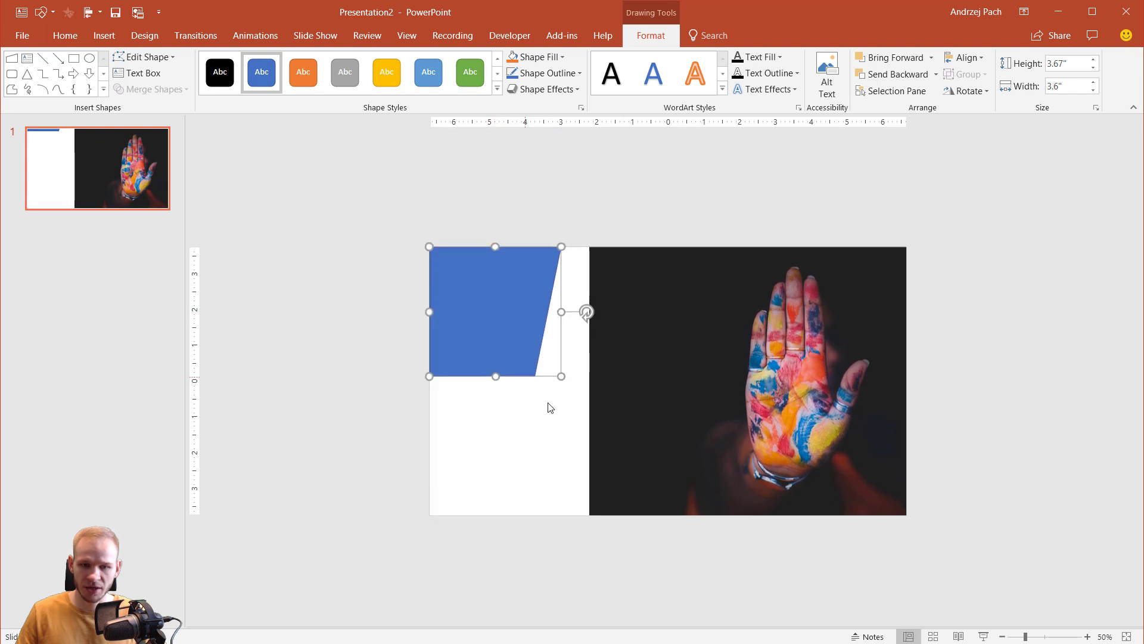
left_click_drag(563, 373, 720, 512)
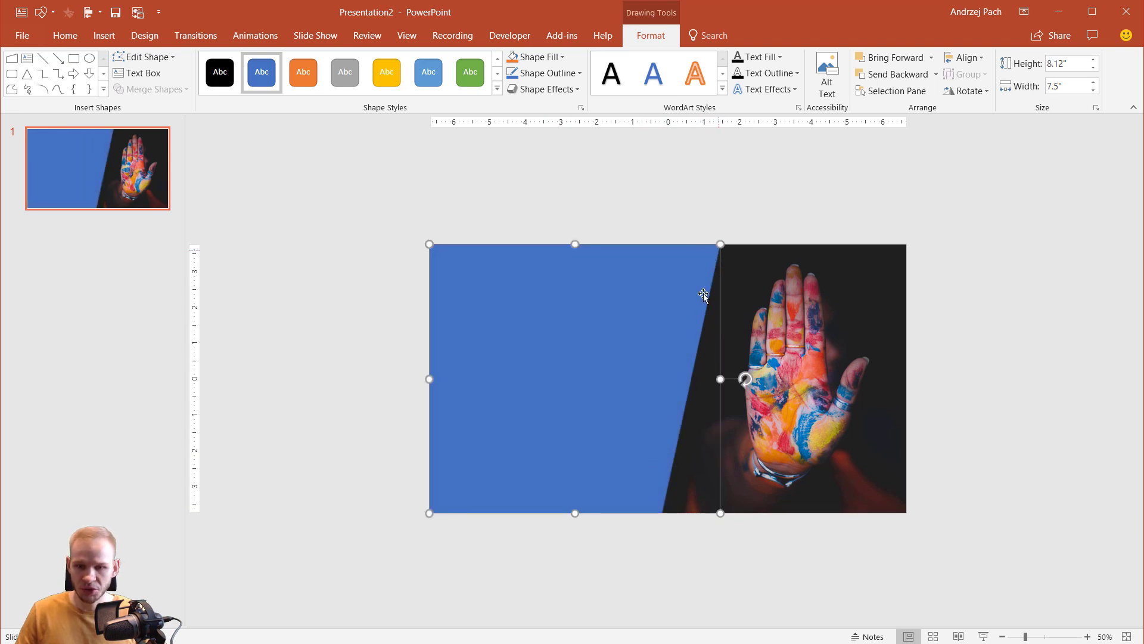
With Edit Points, nudge the blue shape's bottom-right vertex slightly left
right_click(701, 322)
left_click(727, 426)
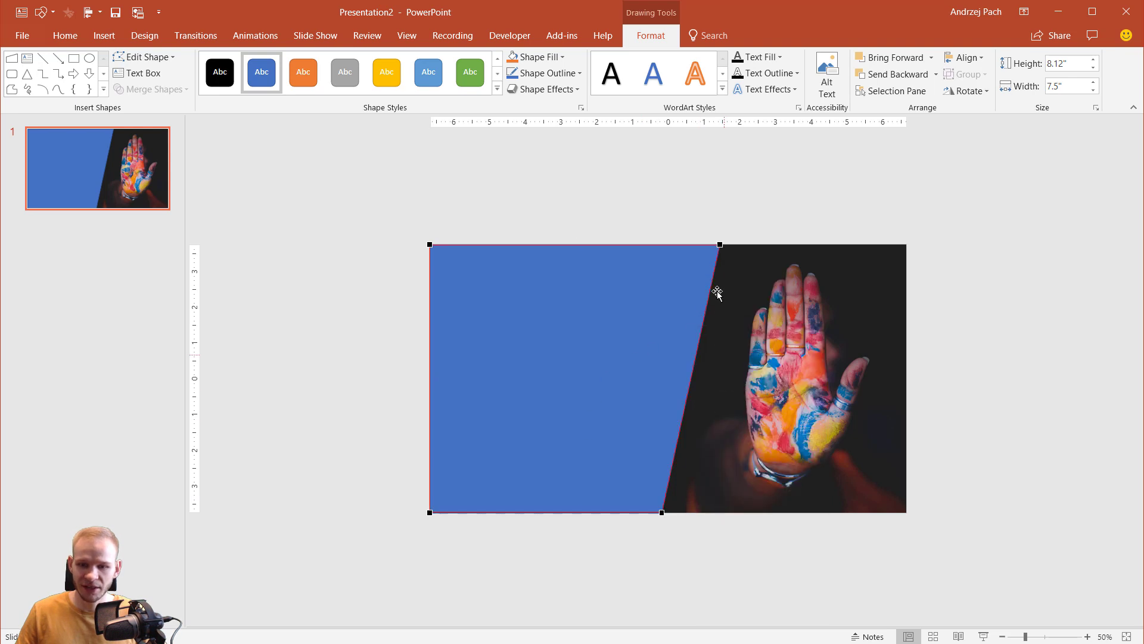
left_click(720, 244)
left_click_drag(720, 245, 587, 215)
key("ctrl+z")
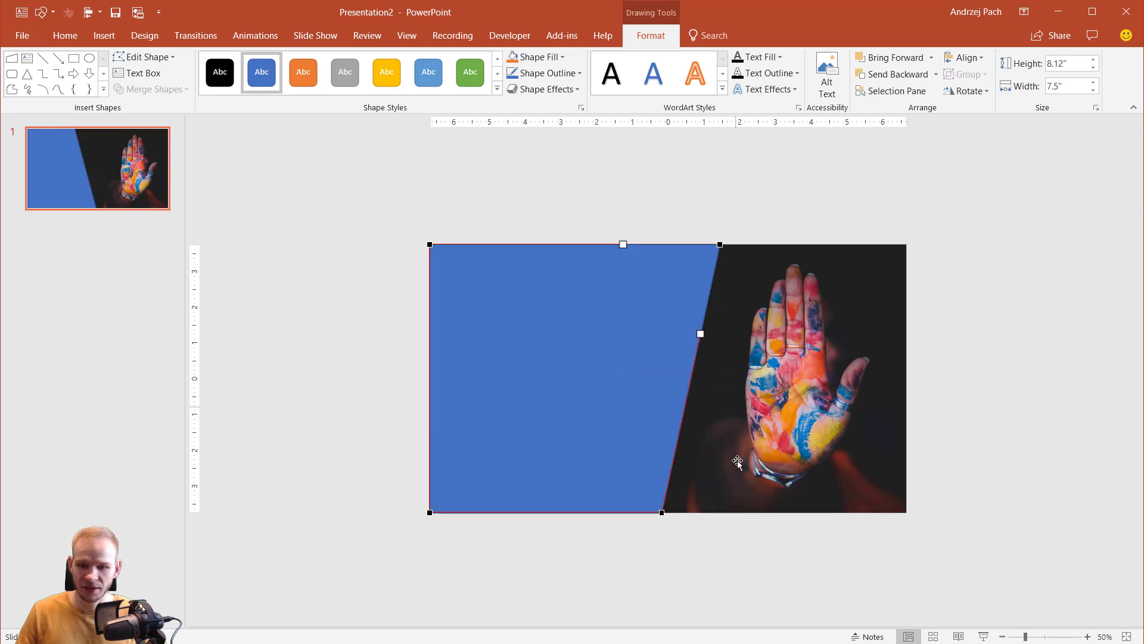
left_click(661, 513)
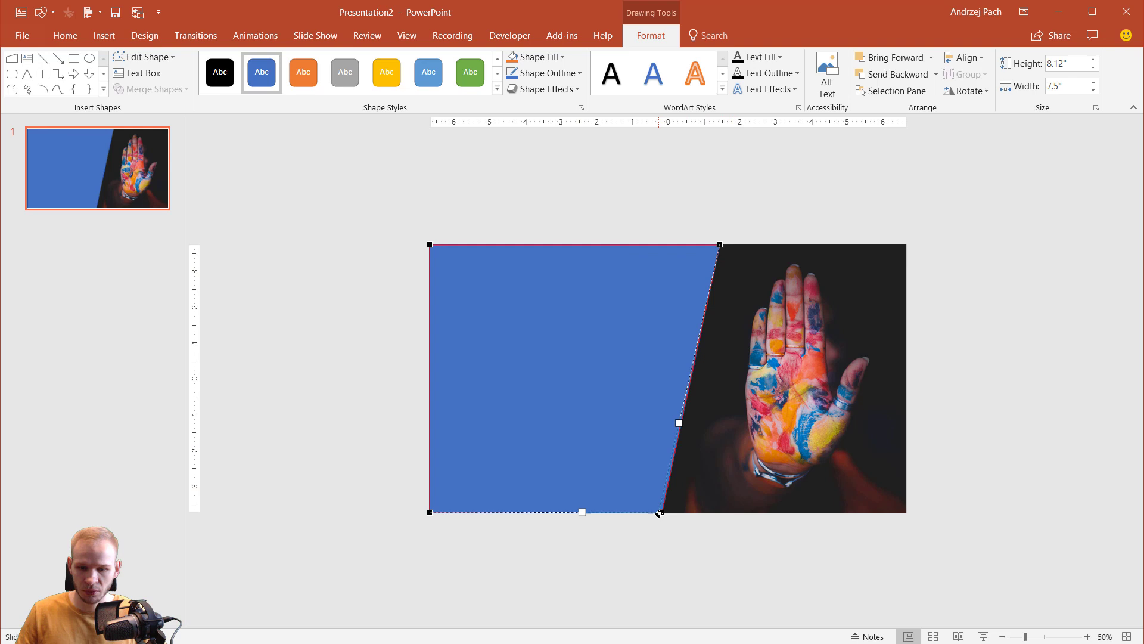
left_click_drag(658, 514, 652, 513)
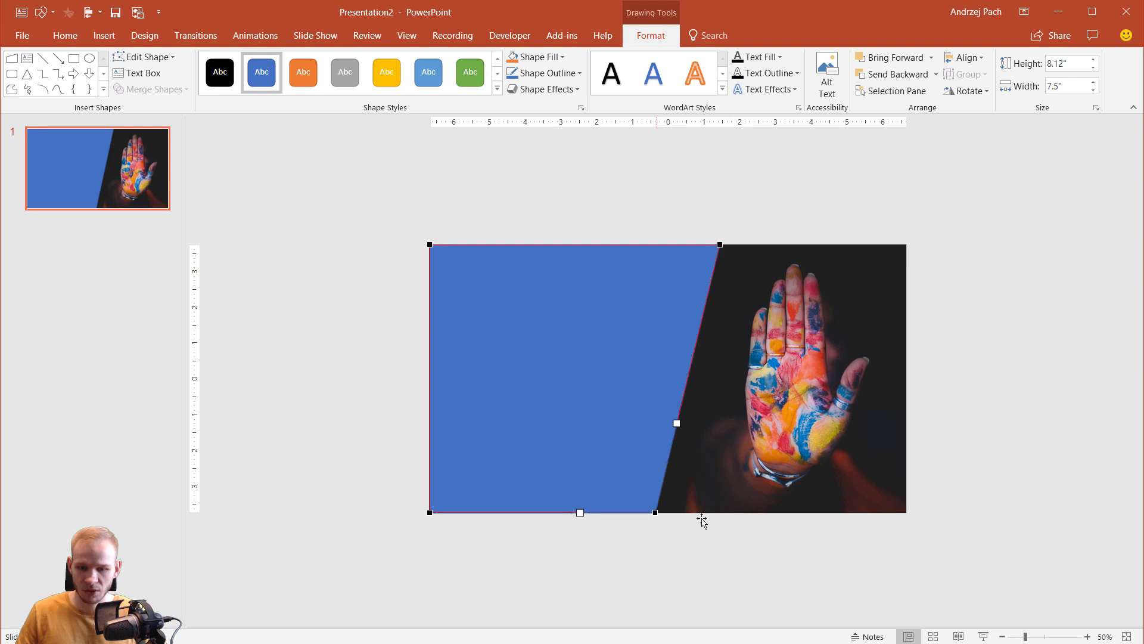
left_click(779, 557)
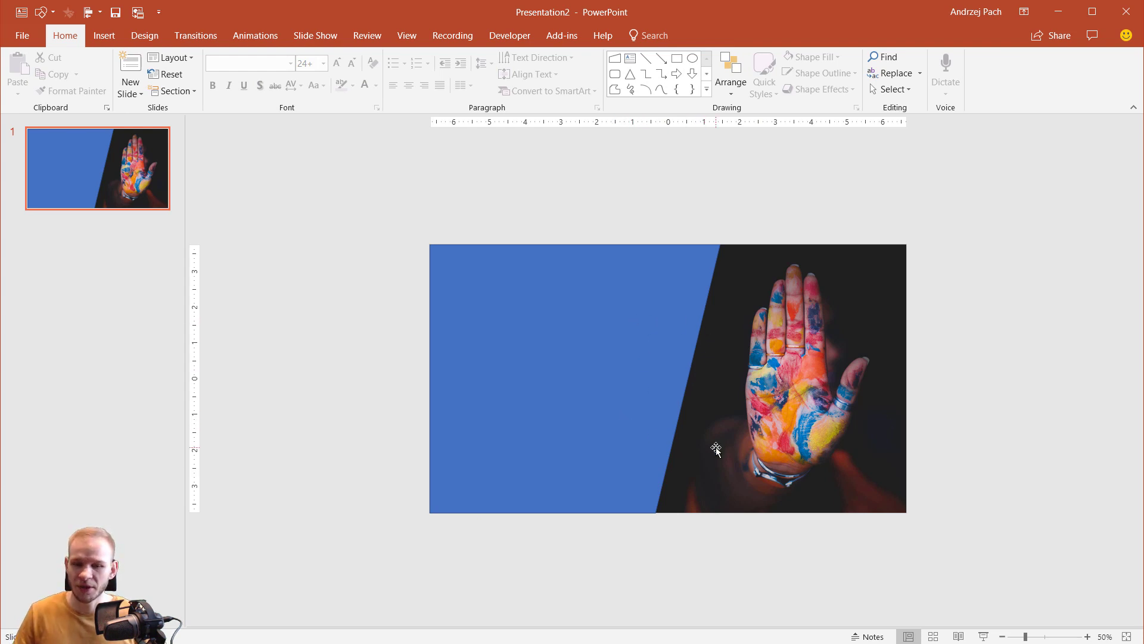
Duplicate the large blue shape and shrink the copy over the hand photo
left_click(596, 323)
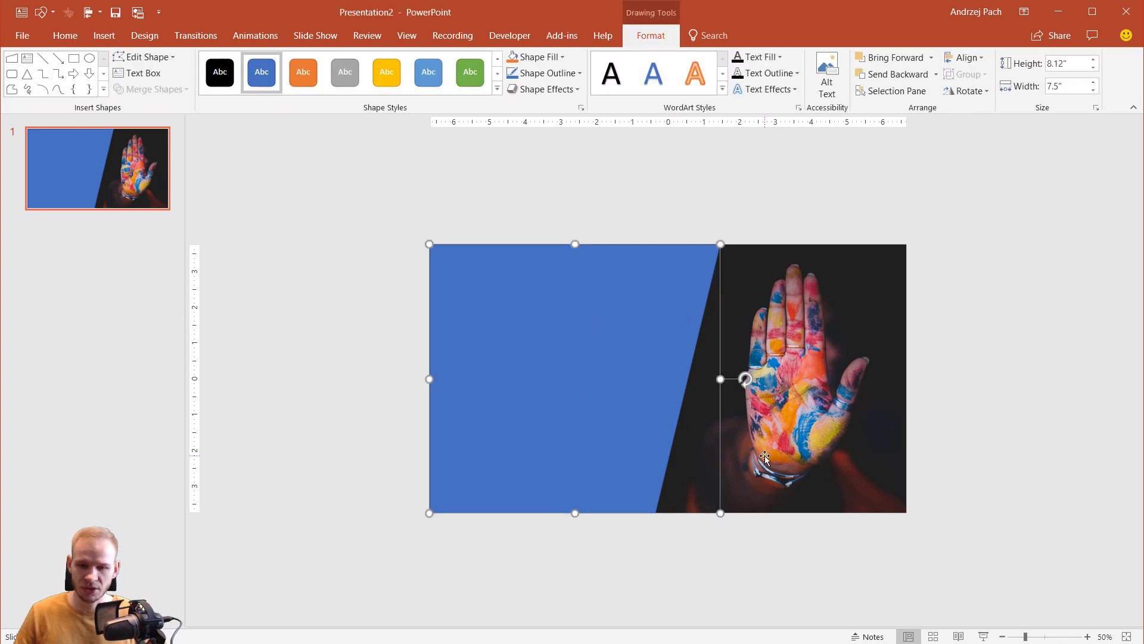
key("ctrl+d")
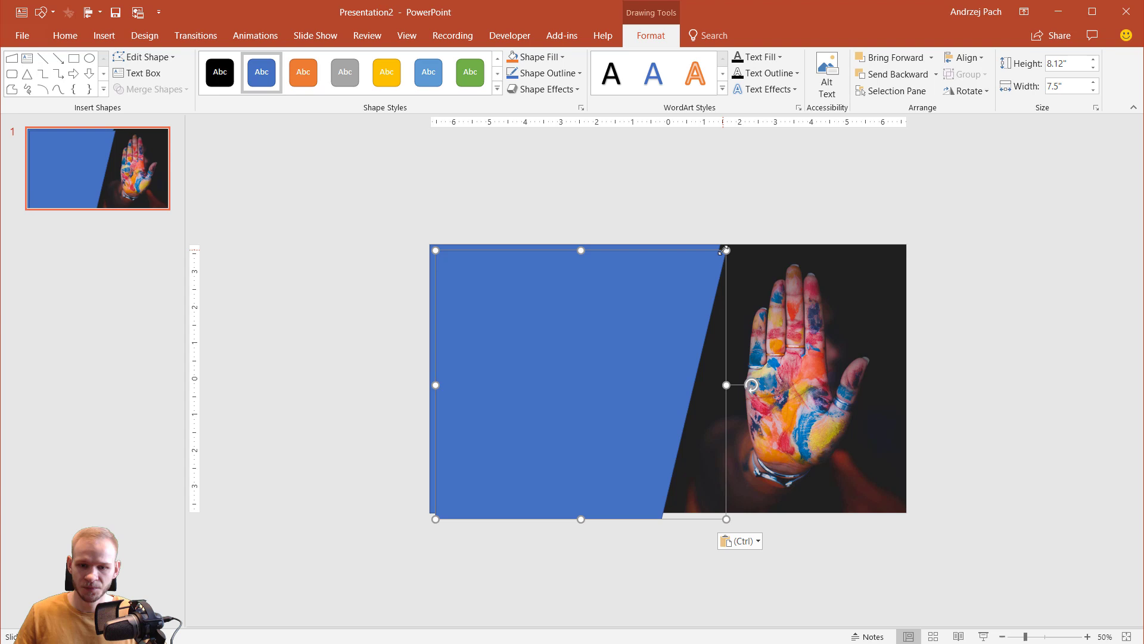
left_click_drag(724, 250, 626, 340)
left_click_drag(576, 374, 847, 344)
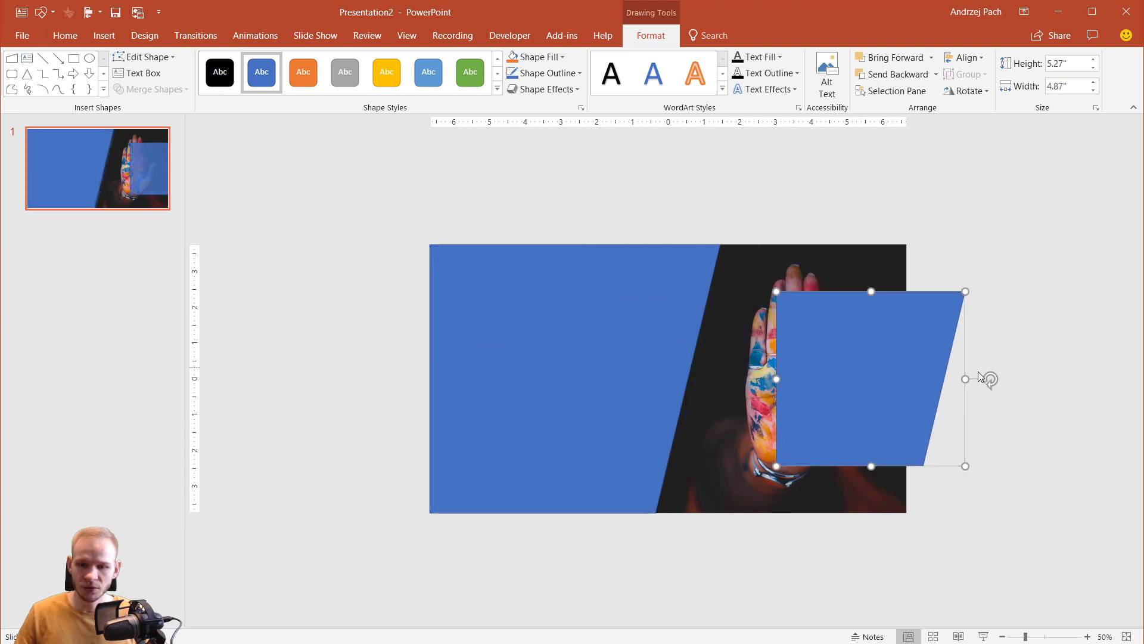
Flip the copy both ways, size it 5.24" × 4.81", and centre it vertically on the diagonal
left_click_drag(965, 379, 578, 380)
left_click_drag(682, 291, 755, 403)
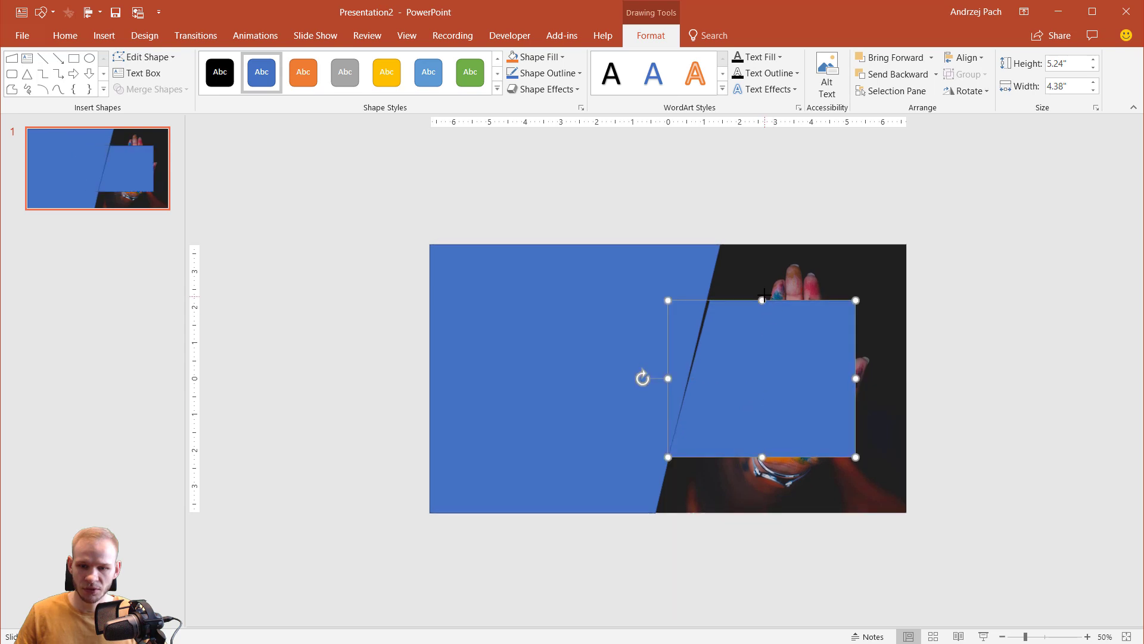
left_click_drag(763, 298, 765, 285)
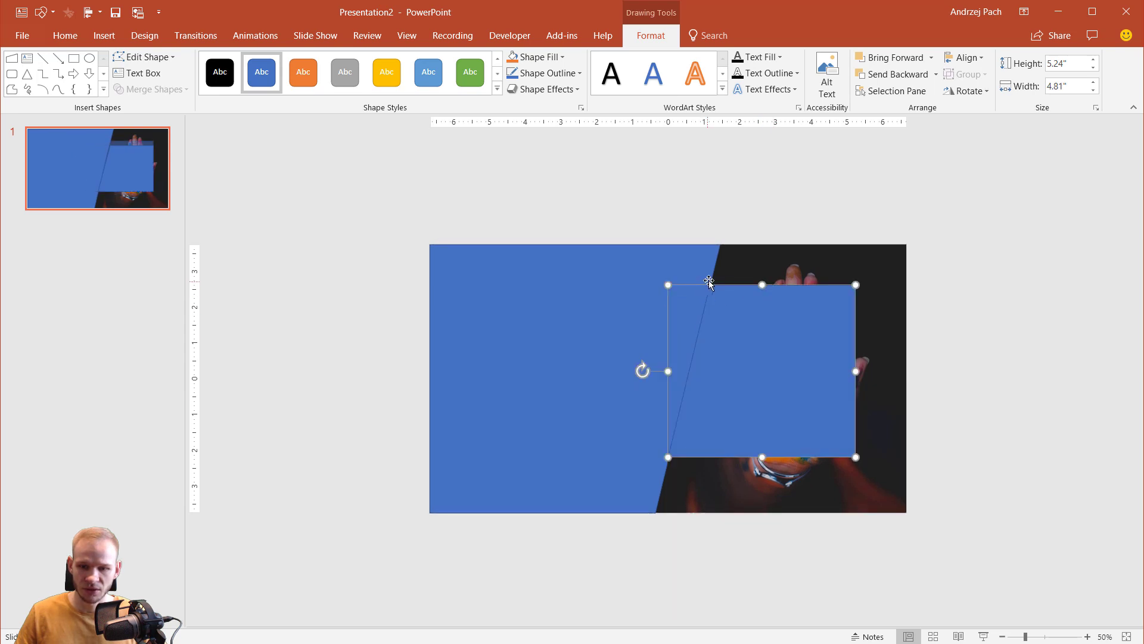
left_click_drag(700, 368, 669, 375)
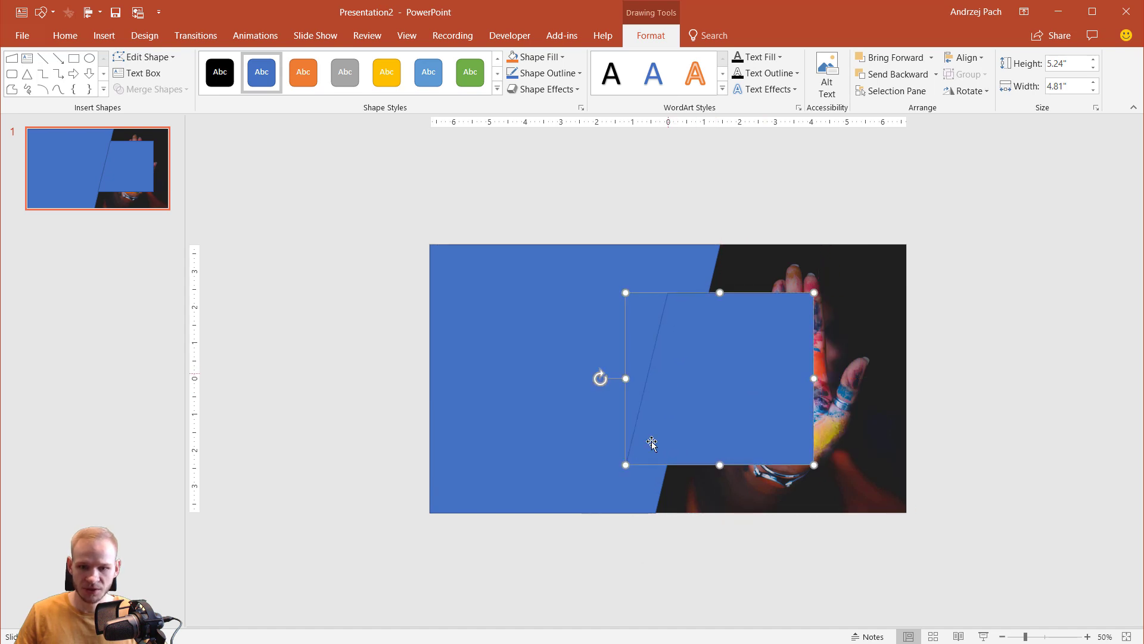
left_click(554, 516)
left_click(503, 346)
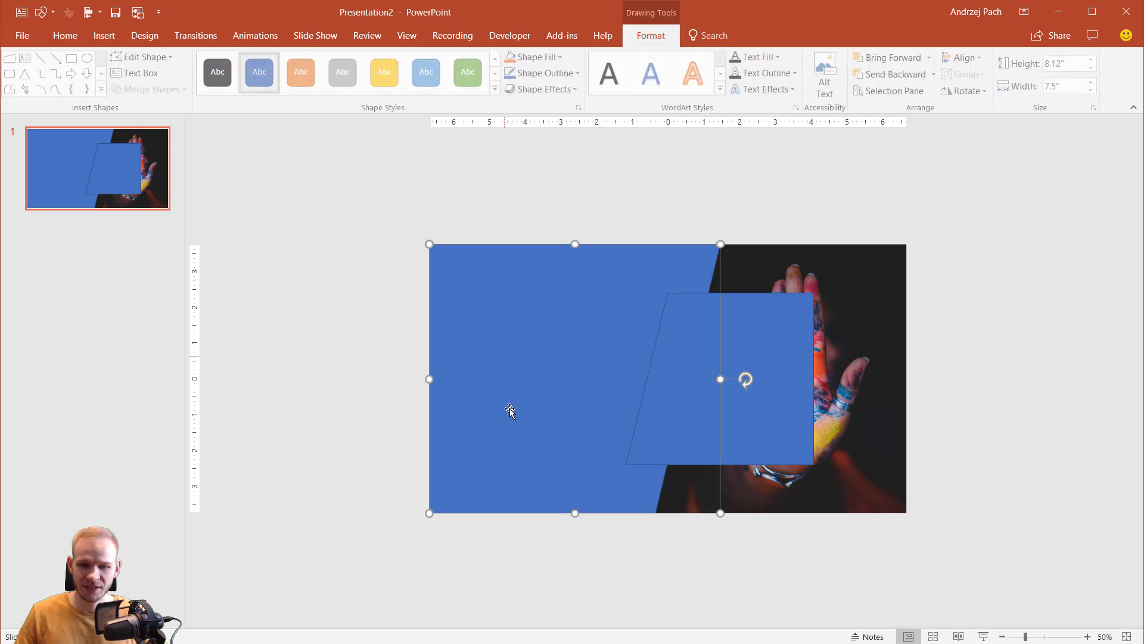
Subtract the parallelogram from the large blue shape to cut a notch
left_click(788, 332, "shift")
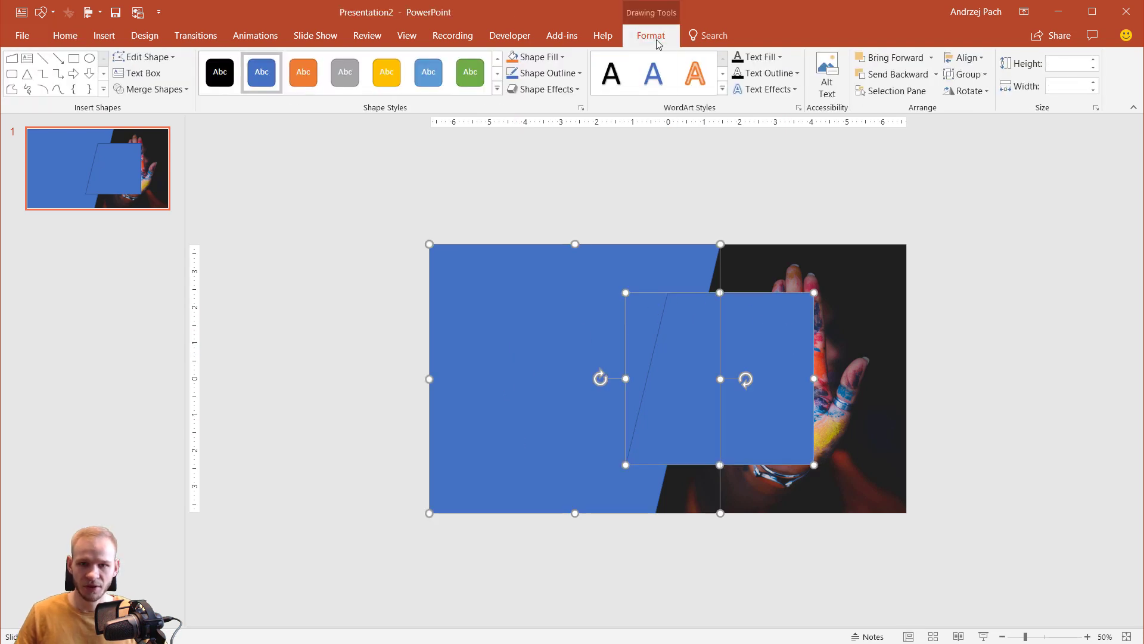
left_click(150, 88)
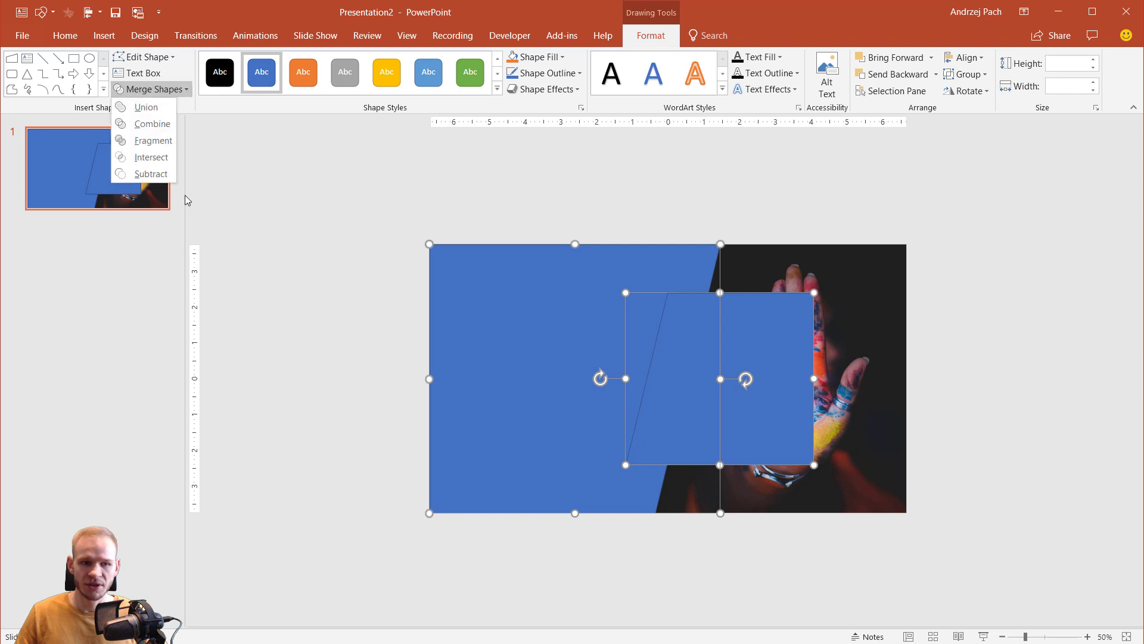
left_click(143, 173)
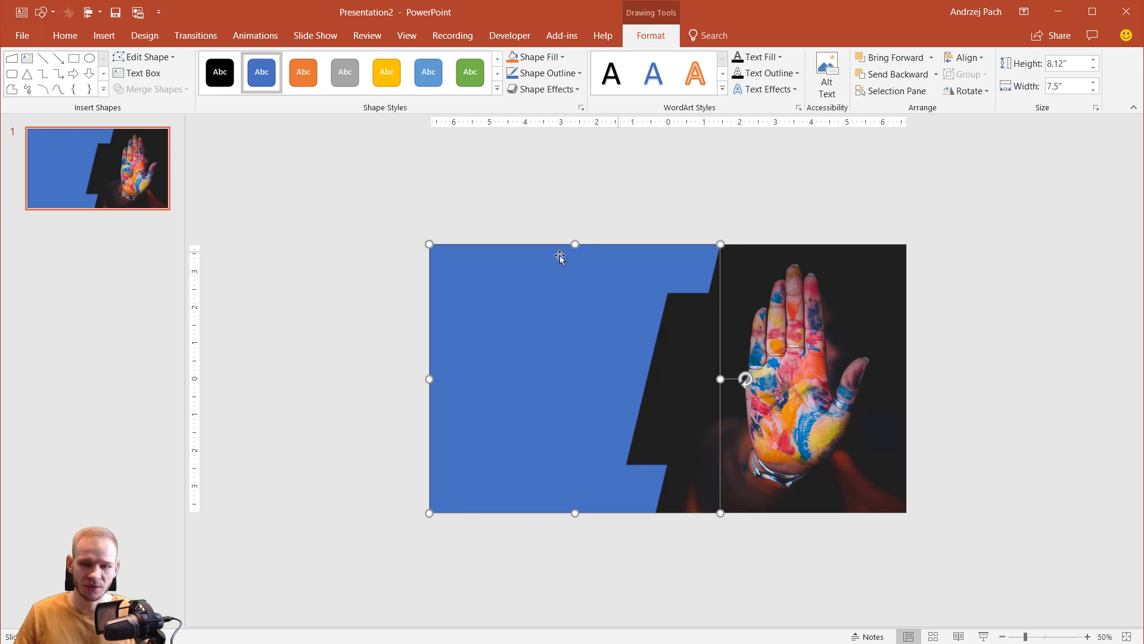
Fill the notched shape with the photo's dark background colour using the Eyedropper
left_click(538, 57)
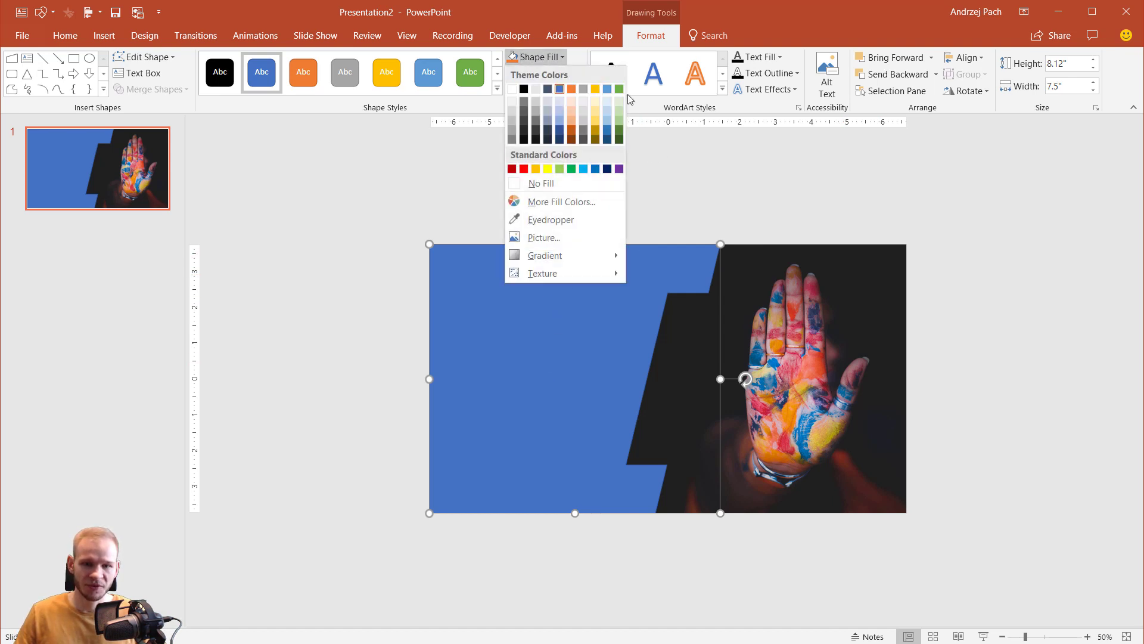
left_click(594, 221)
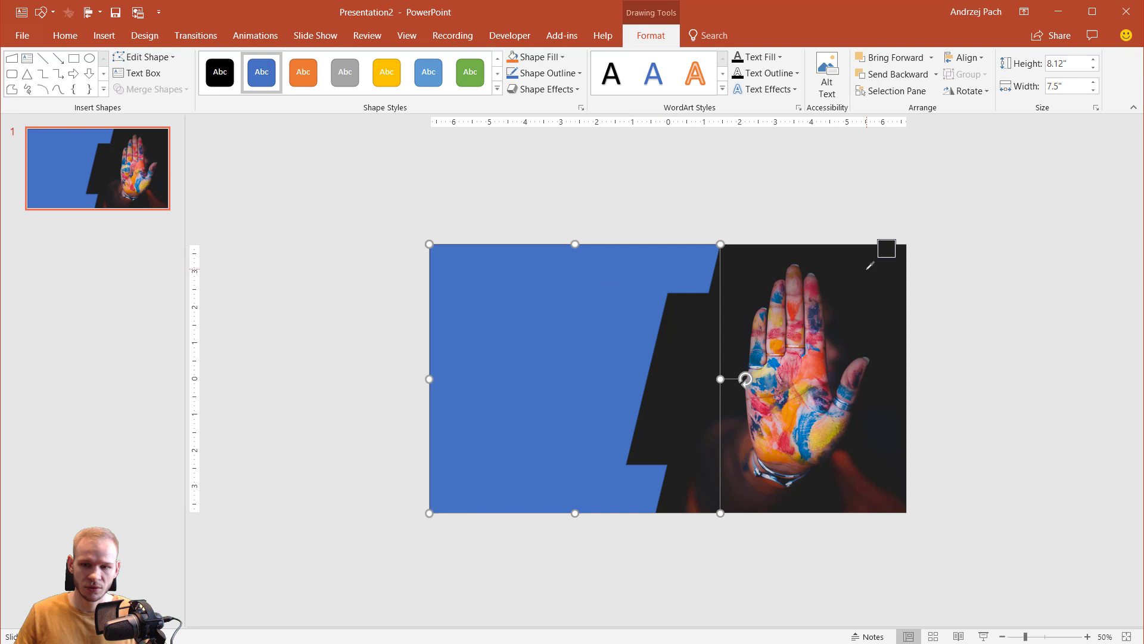
left_click(868, 268)
Set the notched shape's outline width to 30 pt in the Format Shape pane
left_click(547, 73)
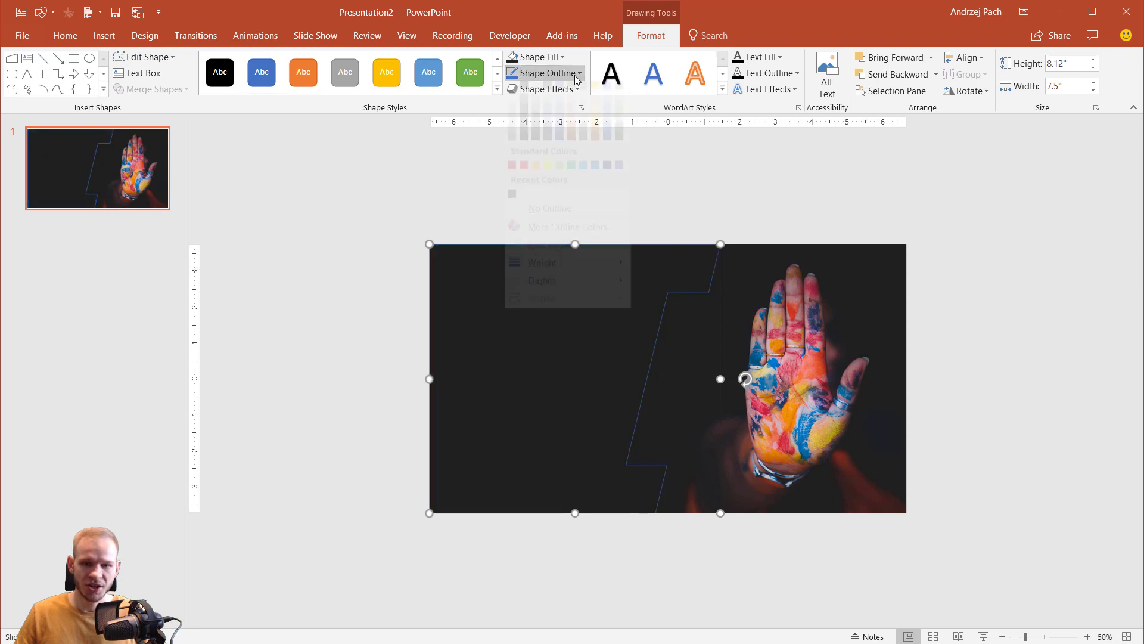
mouse_move(573, 285)
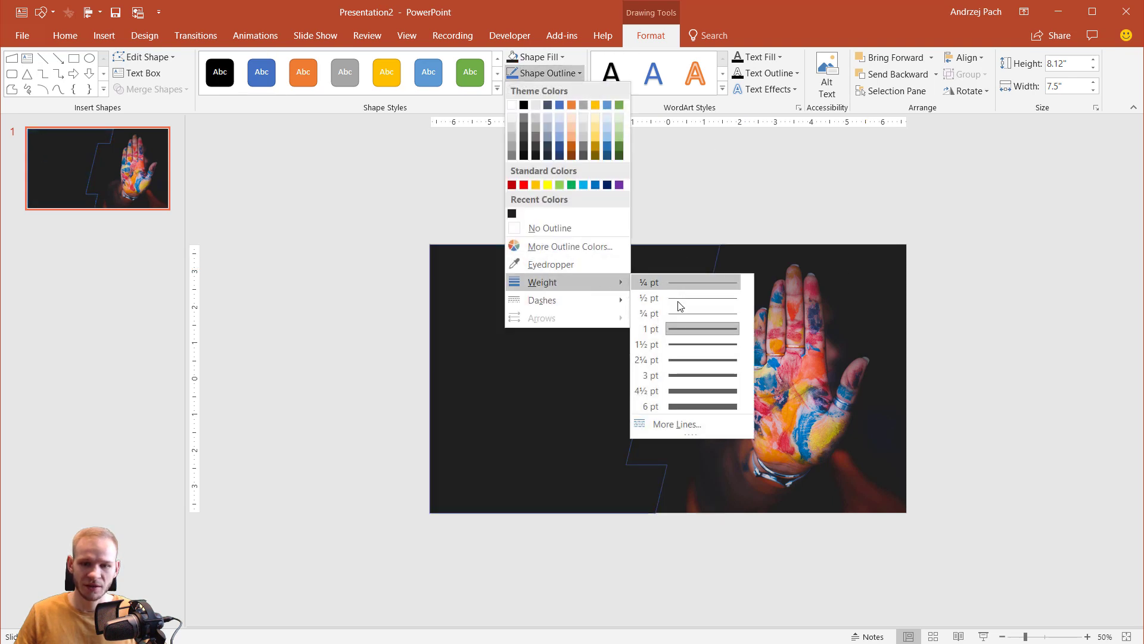
left_click(696, 424)
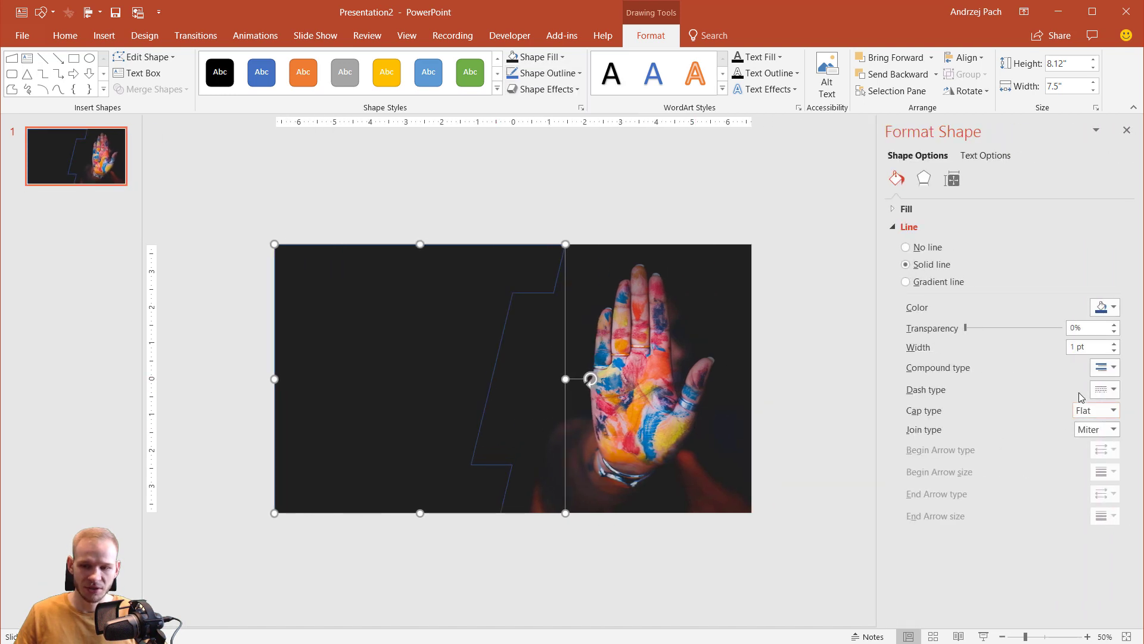
double_click(1104, 348)
type("30")
key("Return")
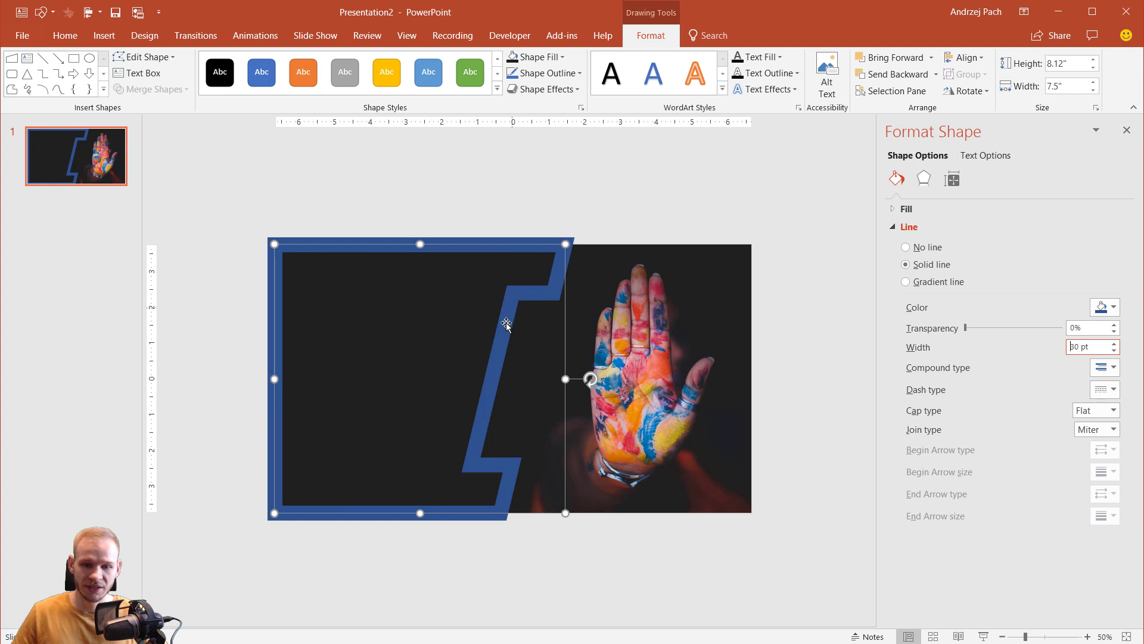
left_click(609, 553)
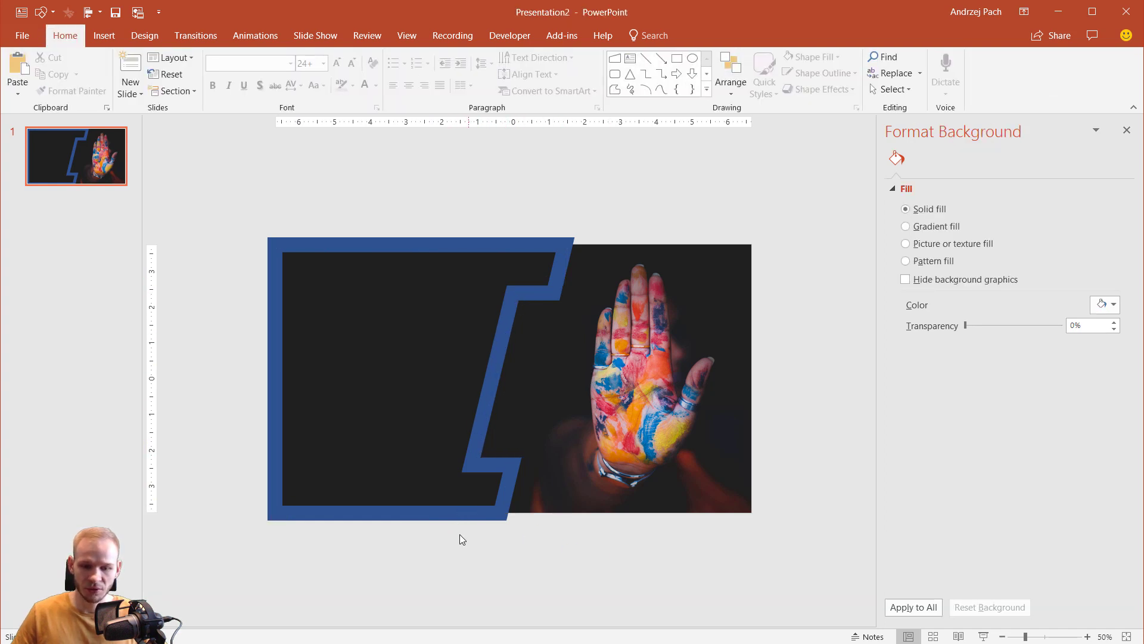
left_click(504, 327)
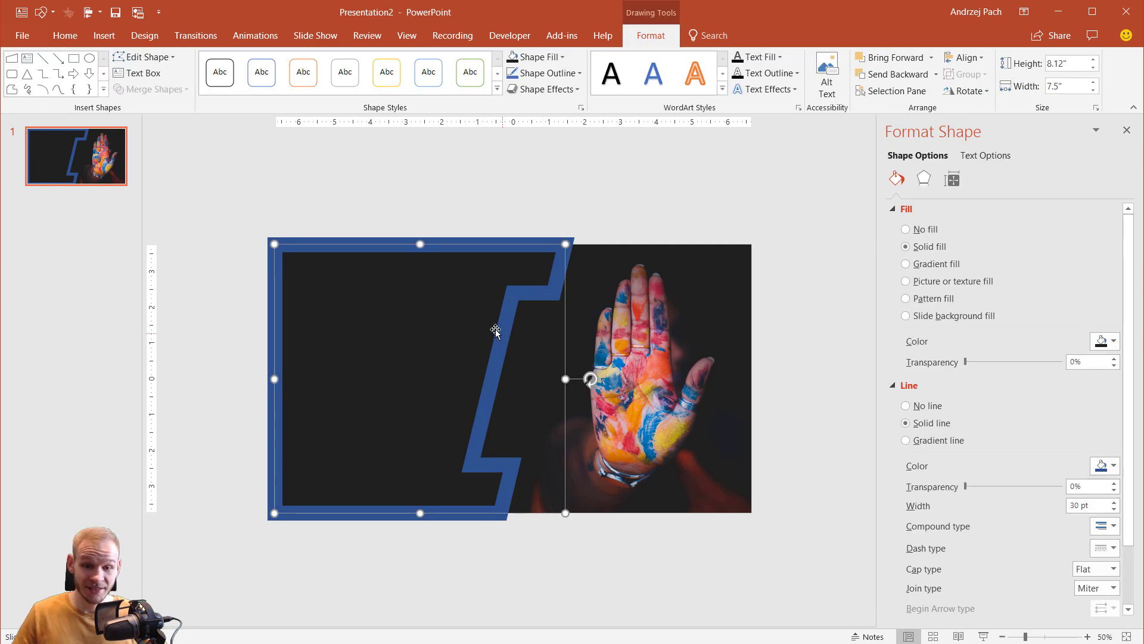
Enlarge the notched frame to 8.68" × 8.02" so its outline overruns the slide edges
left_click_drag(566, 520, 635, 562)
key("ctrl+z")
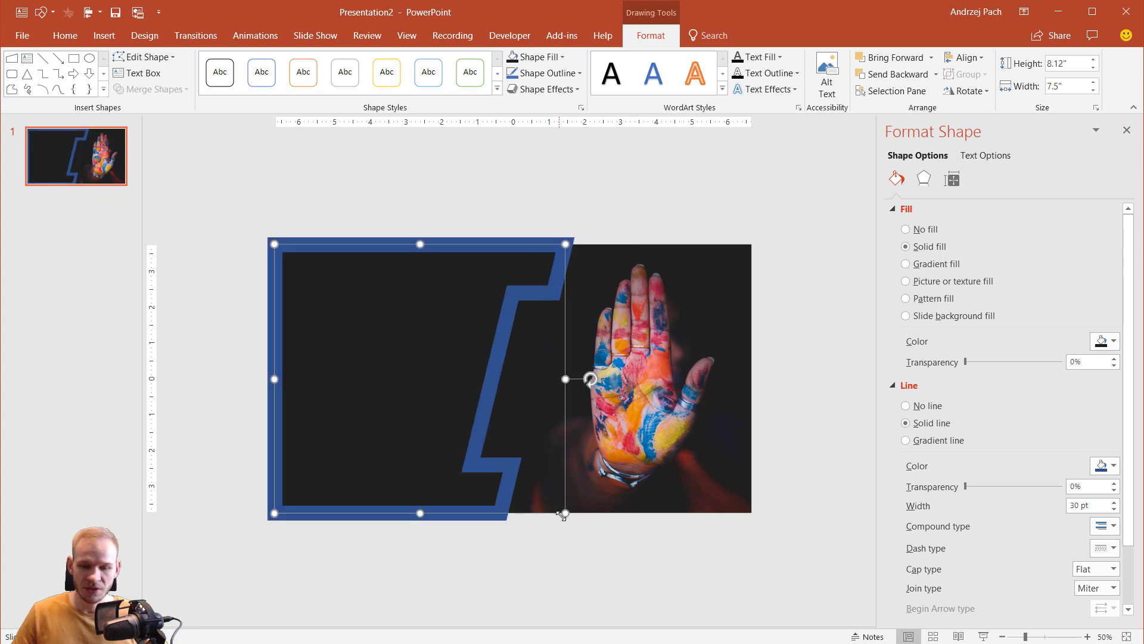
mouse_move(562, 514)
left_mouse_down()
mouse_move(617, 405)
mouse_move(667, 381)
mouse_move(682, 582)
mouse_move(718, 555)
mouse_move(567, 515)
mouse_move(631, 544)
mouse_move(454, 417)
mouse_move(503, 468)
mouse_move(480, 460)
mouse_move(577, 536)
mouse_move(383, 379)
mouse_move(465, 418)
mouse_move(572, 536)
mouse_move(518, 465)
mouse_move(557, 518)
mouse_move(565, 513)
left_mouse_up()
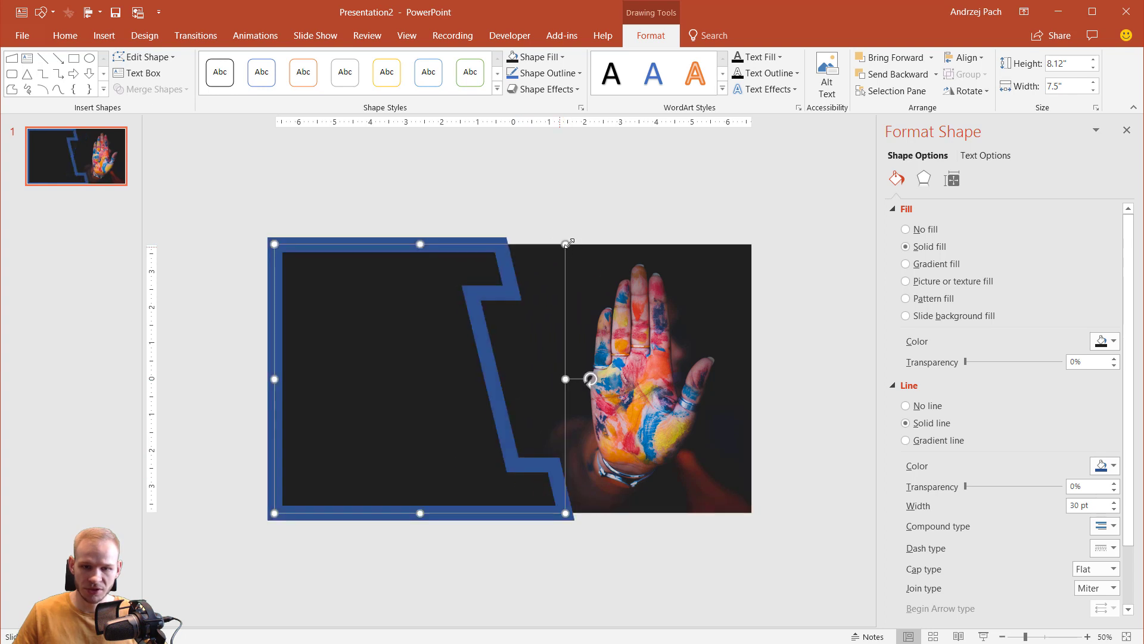
key("ctrl+z")
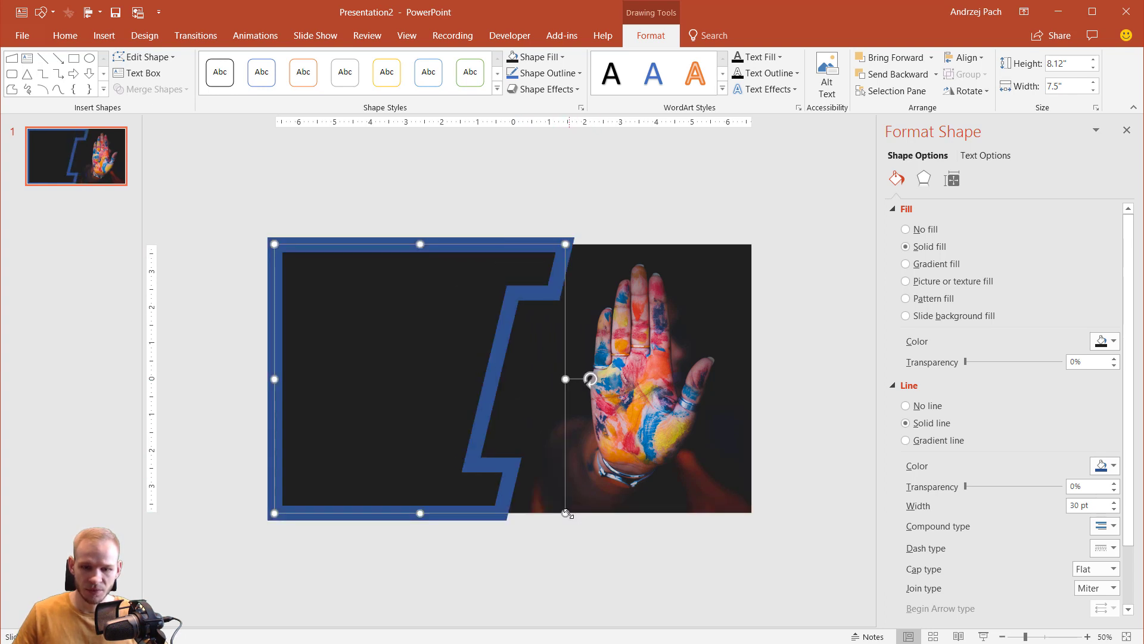
mouse_move(567, 514)
left_mouse_down()
mouse_move(621, 556)
mouse_move(547, 516)
mouse_move(553, 508)
mouse_move(584, 538)
mouse_move(561, 513)
mouse_move(575, 522)
left_mouse_up()
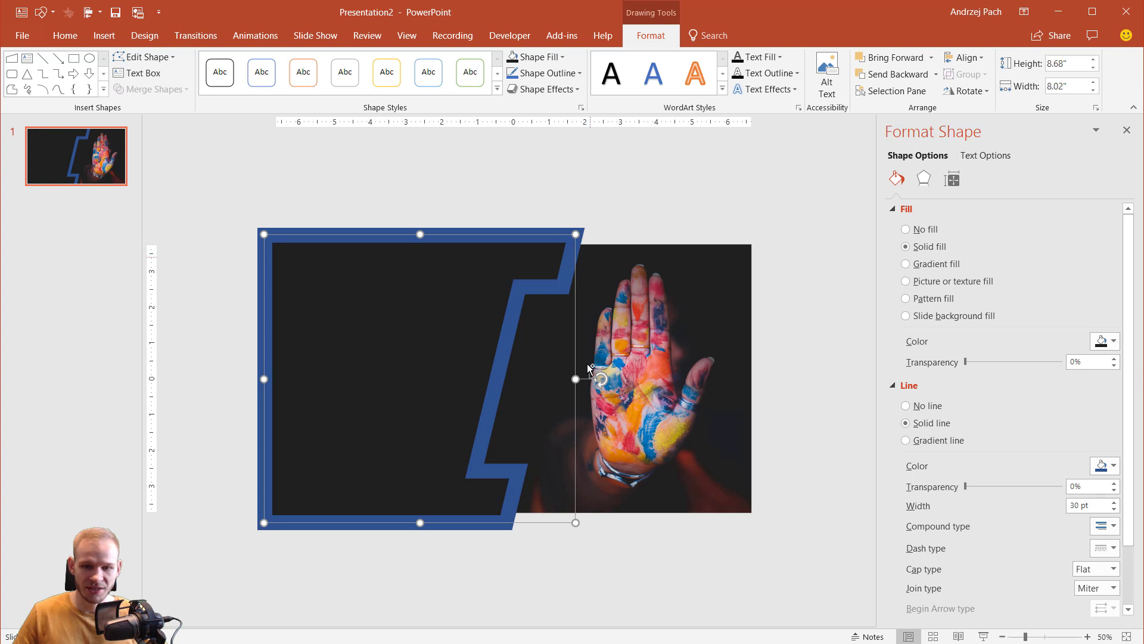
left_click(713, 540)
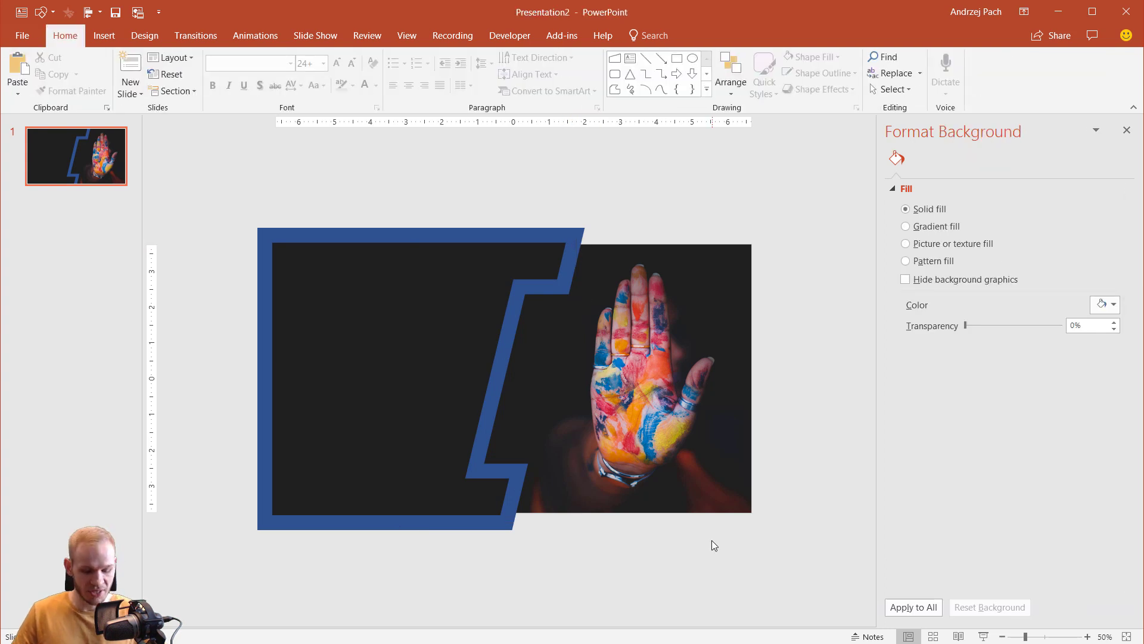
key("F5")
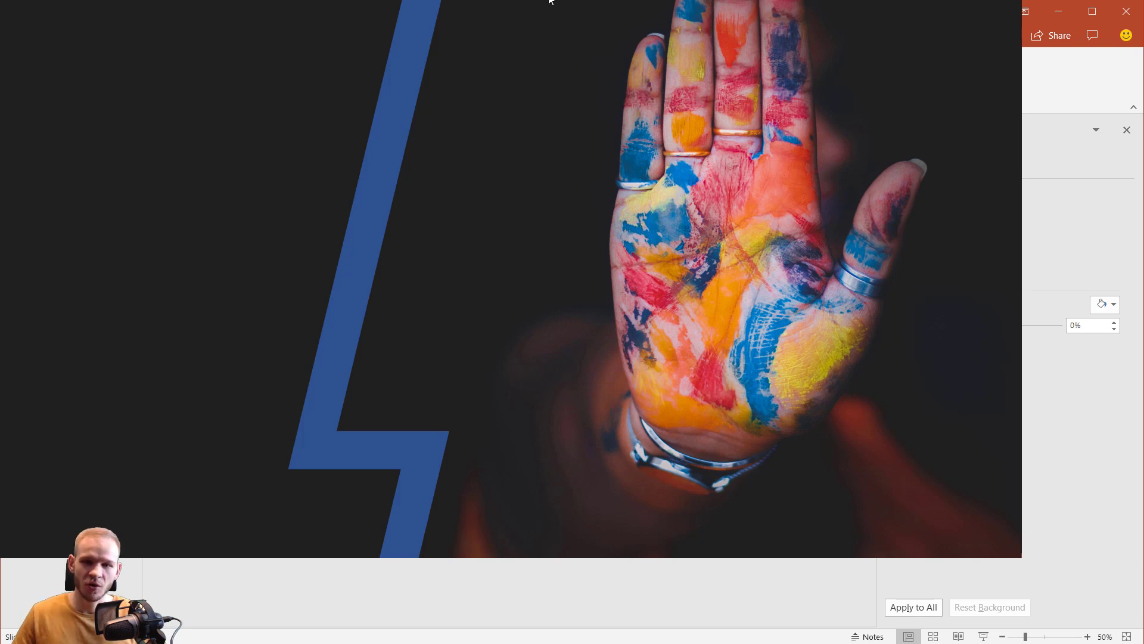
right_click(466, 7)
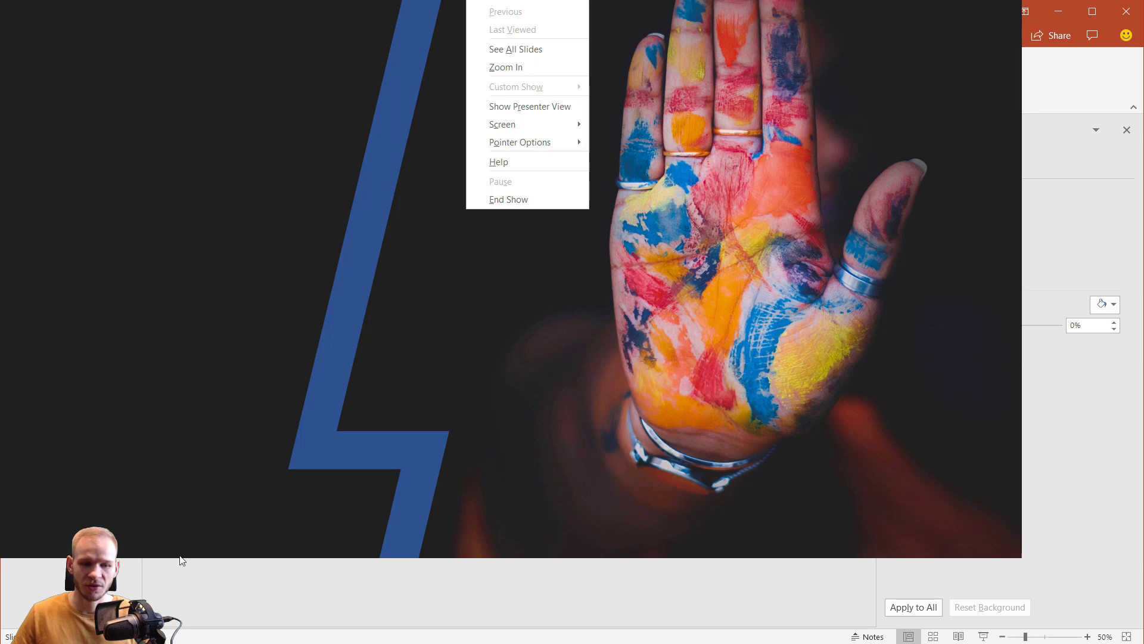
key("Escape")
key("Escape")
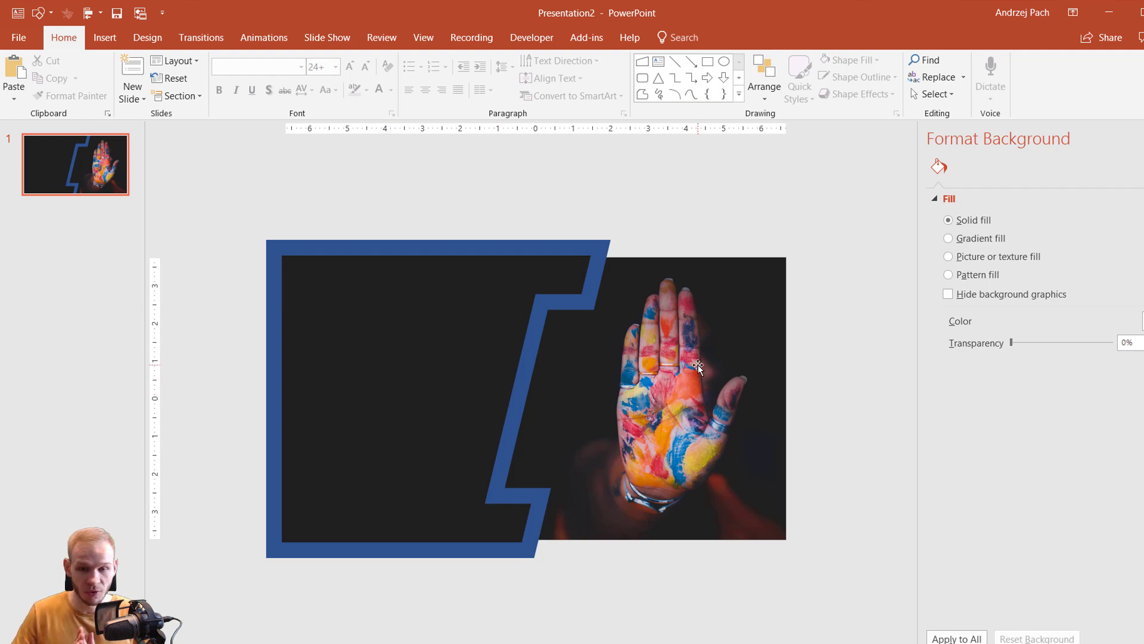
Change the frame's outline to a white gradient line running horizontally at 0°
left_click(588, 295)
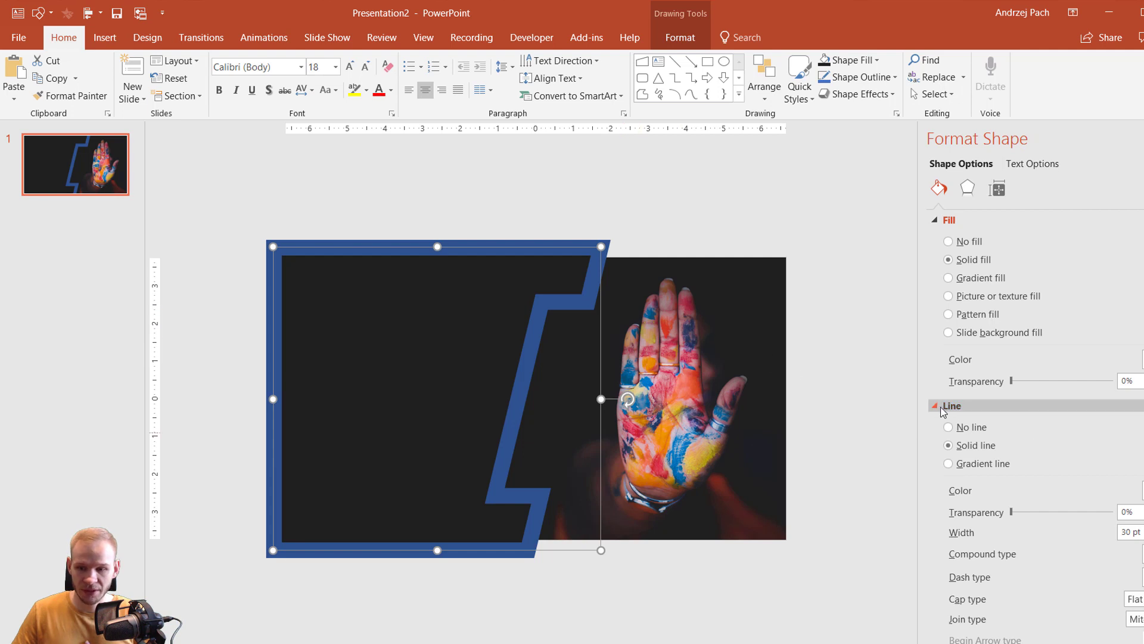
left_click(1142, 490)
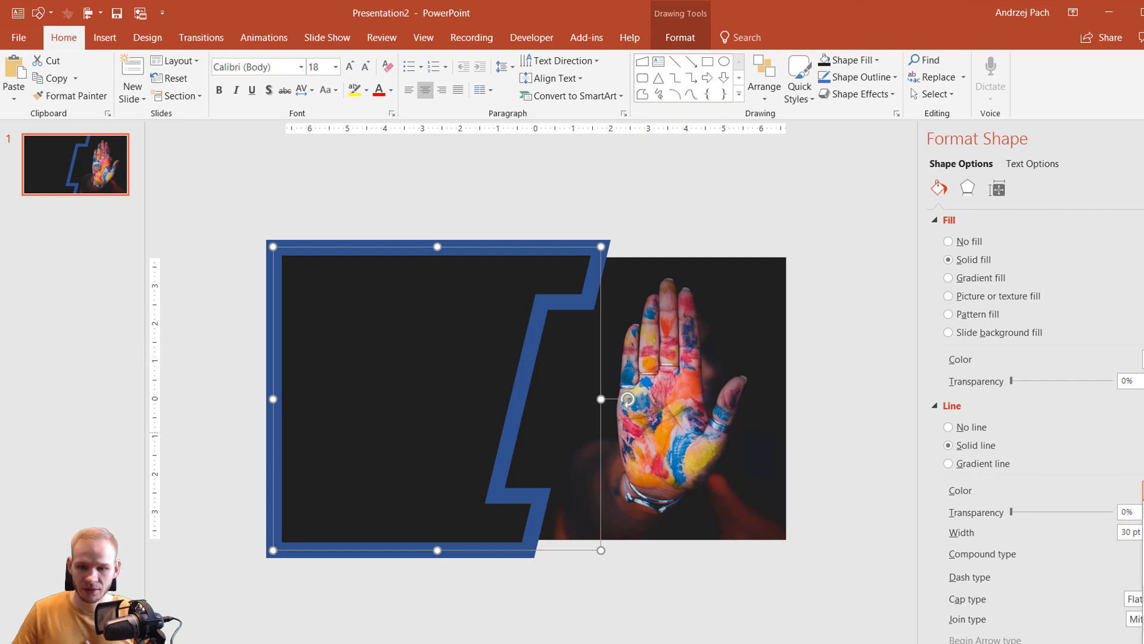
left_click(1143, 507)
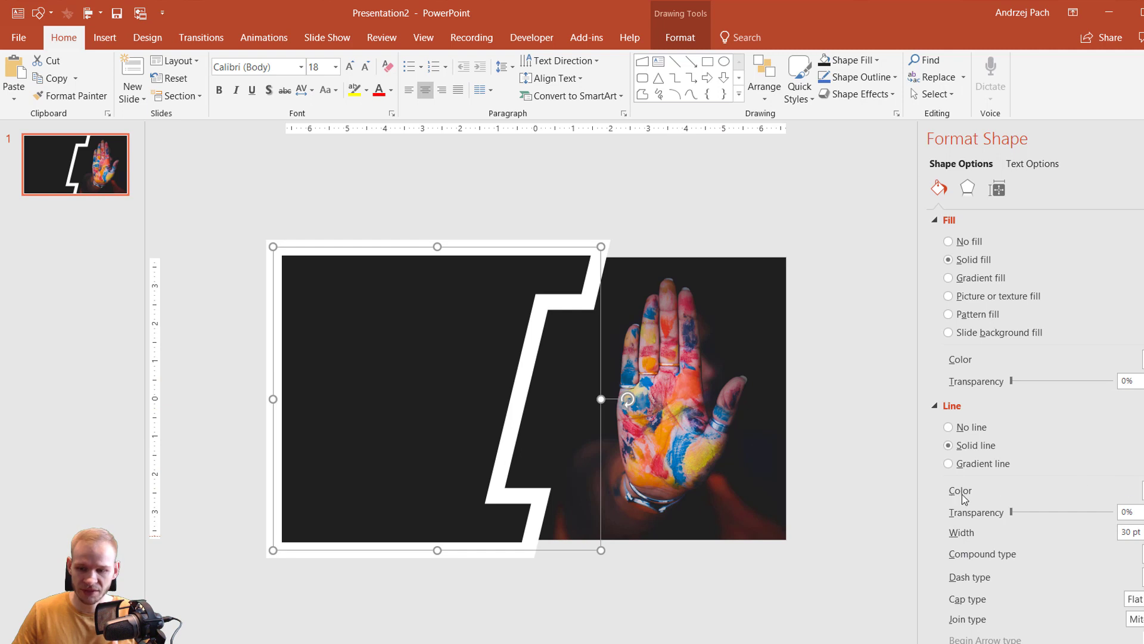
left_click(949, 464)
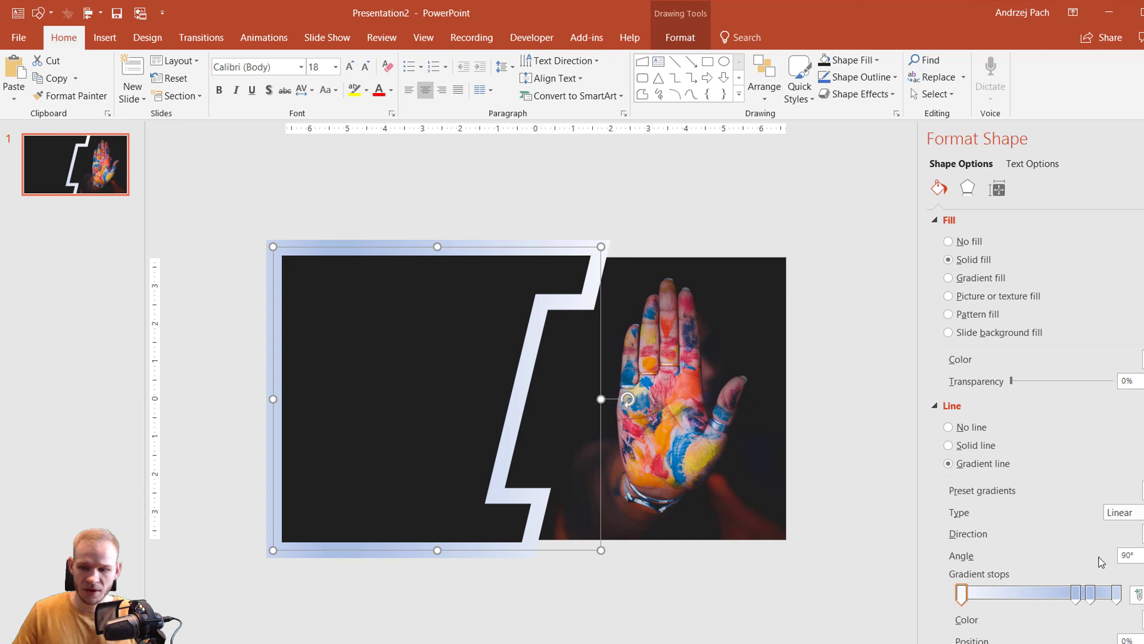
left_click(1142, 534)
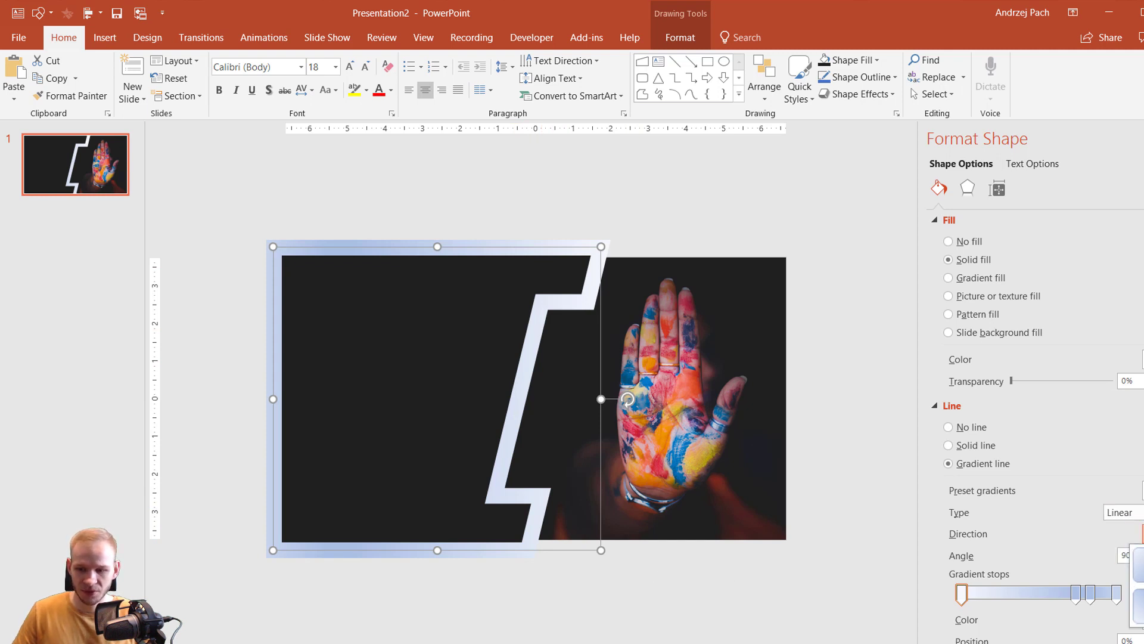
left_click(1138, 604)
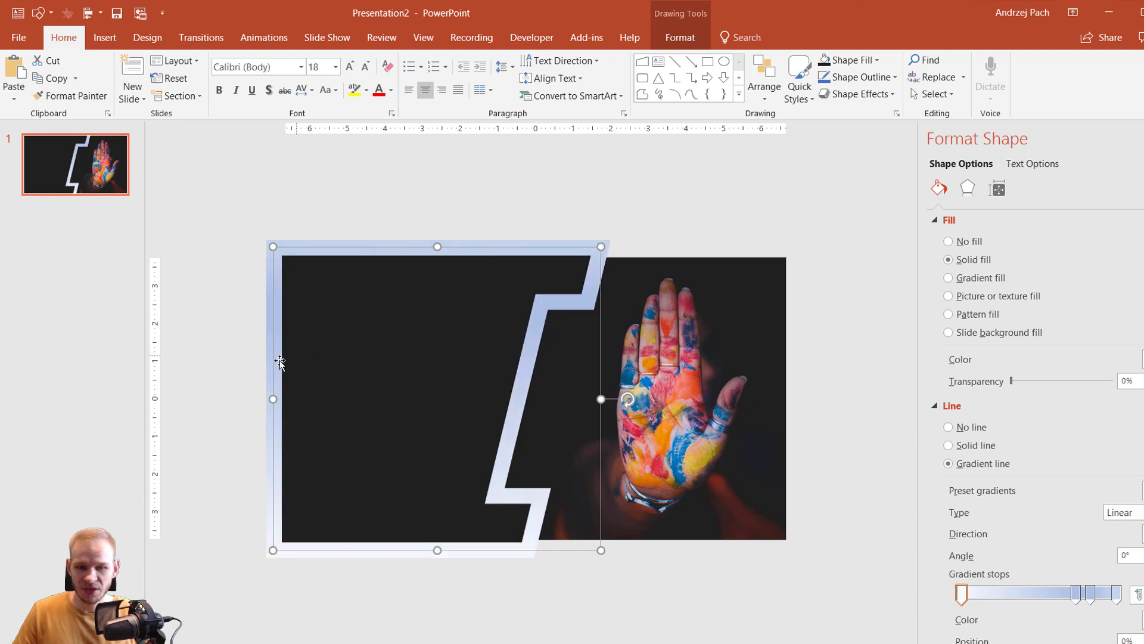
Move the outline's gradient stops to 36% and 94%, undoing an accidental frame rotation
left_click_drag(621, 400, 438, 213)
key("ctrl+z")
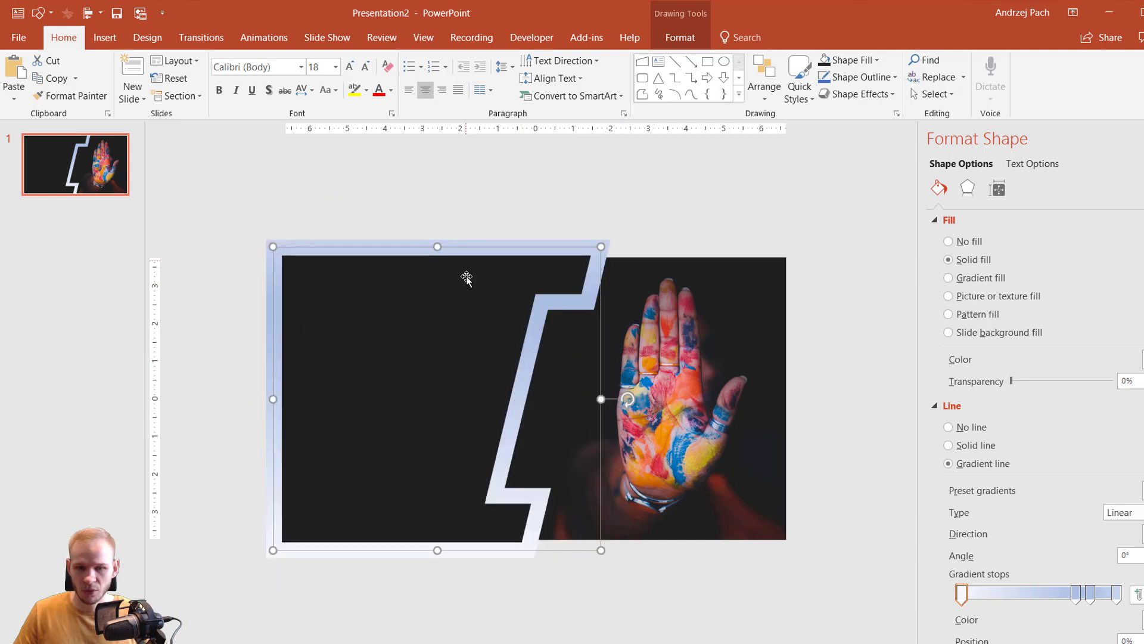
left_click_drag(1076, 594, 1017, 594)
mouse_move(1090, 594)
left_mouse_down()
mouse_move(1054, 594)
mouse_move(1107, 594)
left_mouse_up()
scroll(1036, 429, "down", 1)
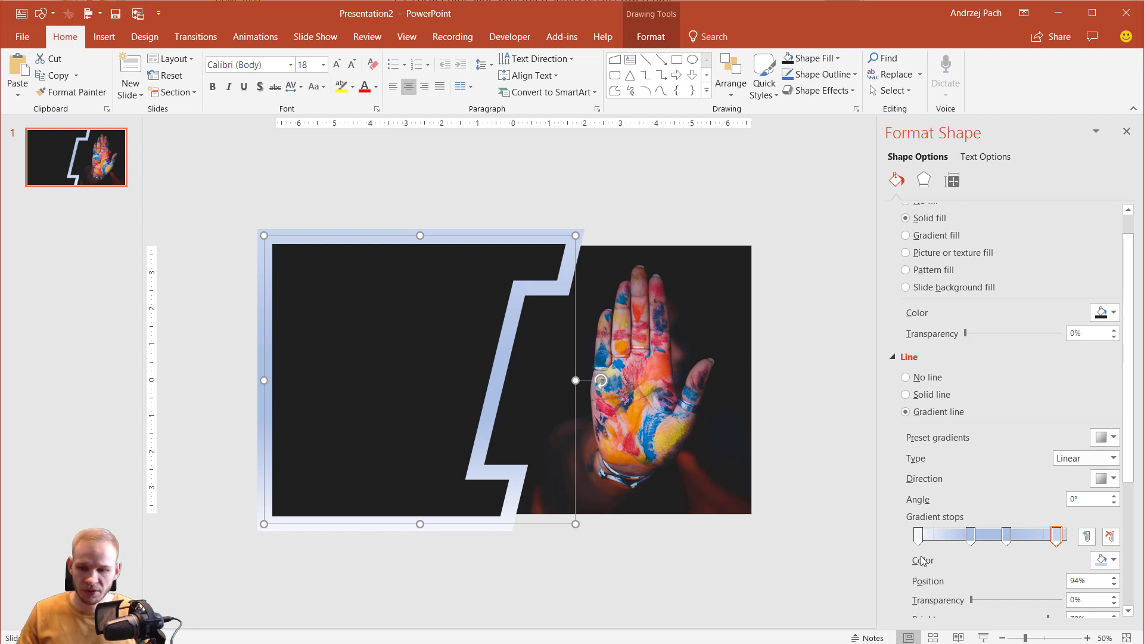
Eyedrop dark blue from the photo for the first gradient stop and move it to 83%
left_click(918, 537)
left_click(1107, 560)
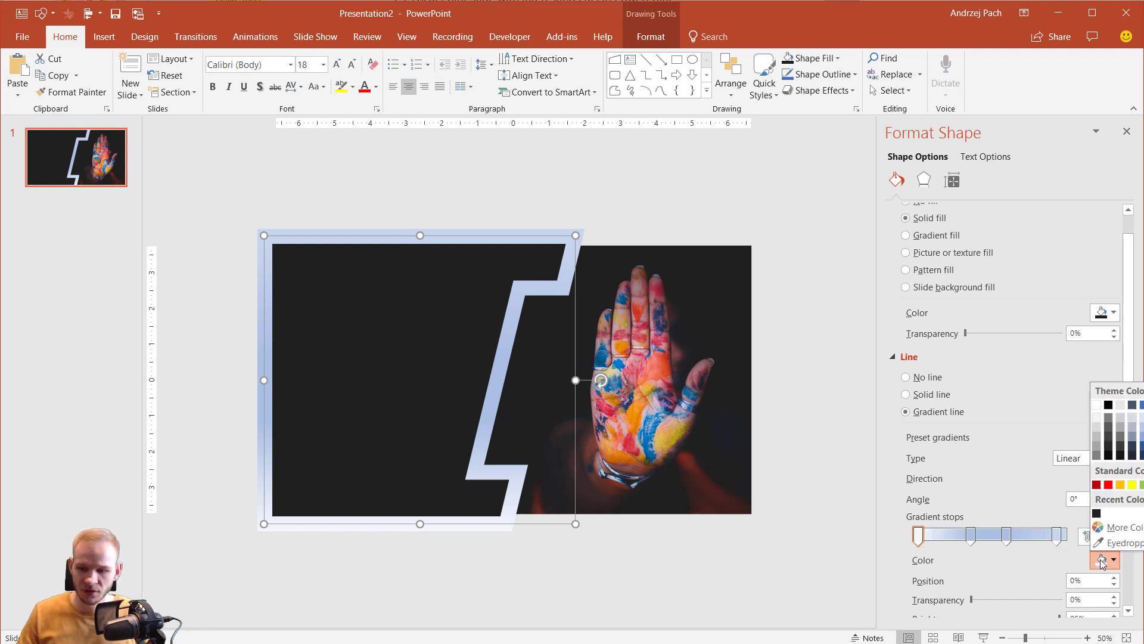
left_click(1128, 543)
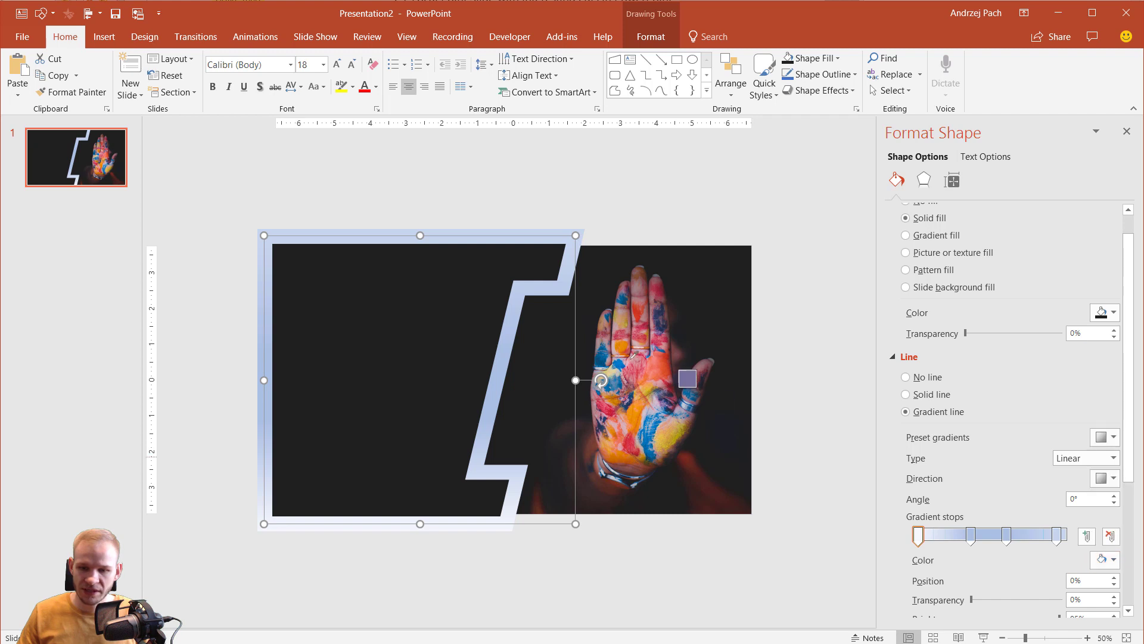
left_click(625, 296)
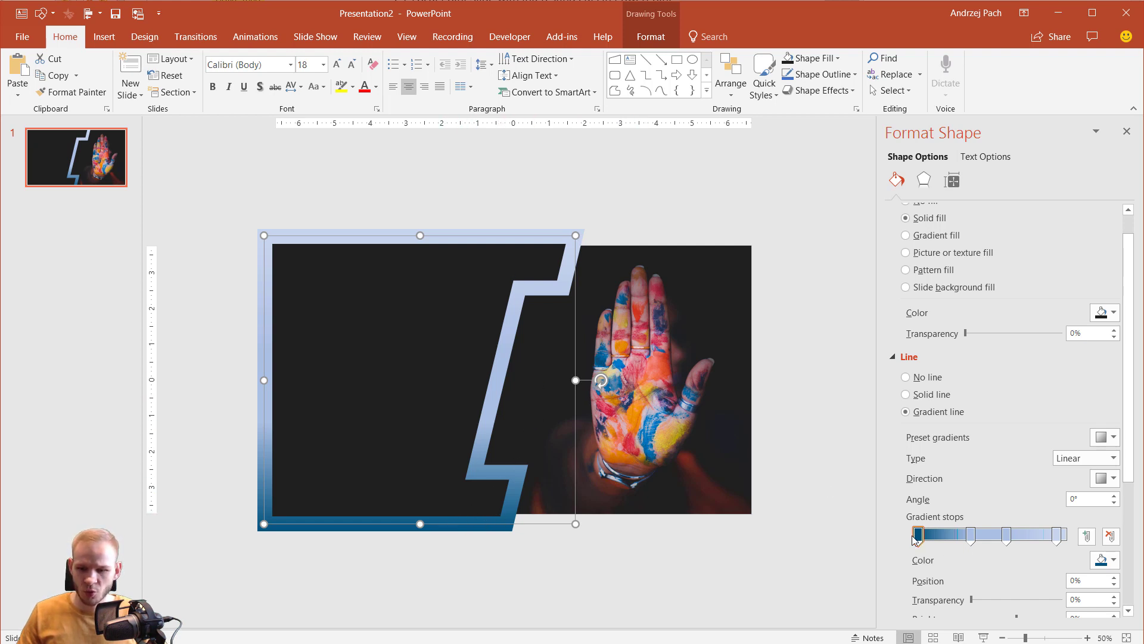
left_click_drag(915, 539, 1067, 541)
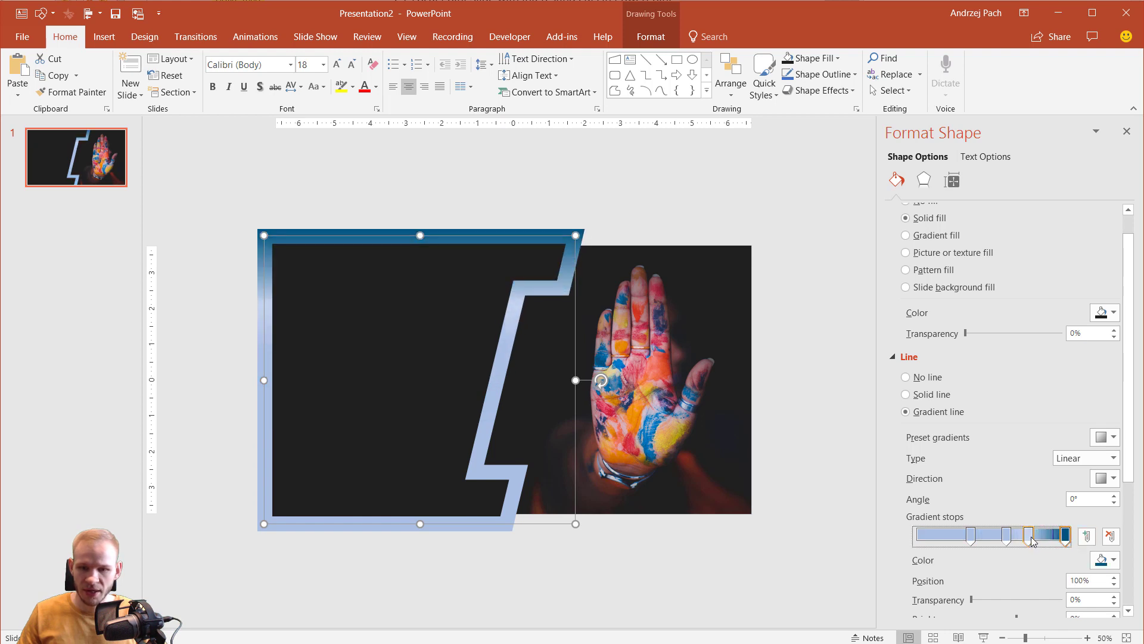
Recolour the 75% gradient stop with red sampled from the hand
left_click(1030, 538)
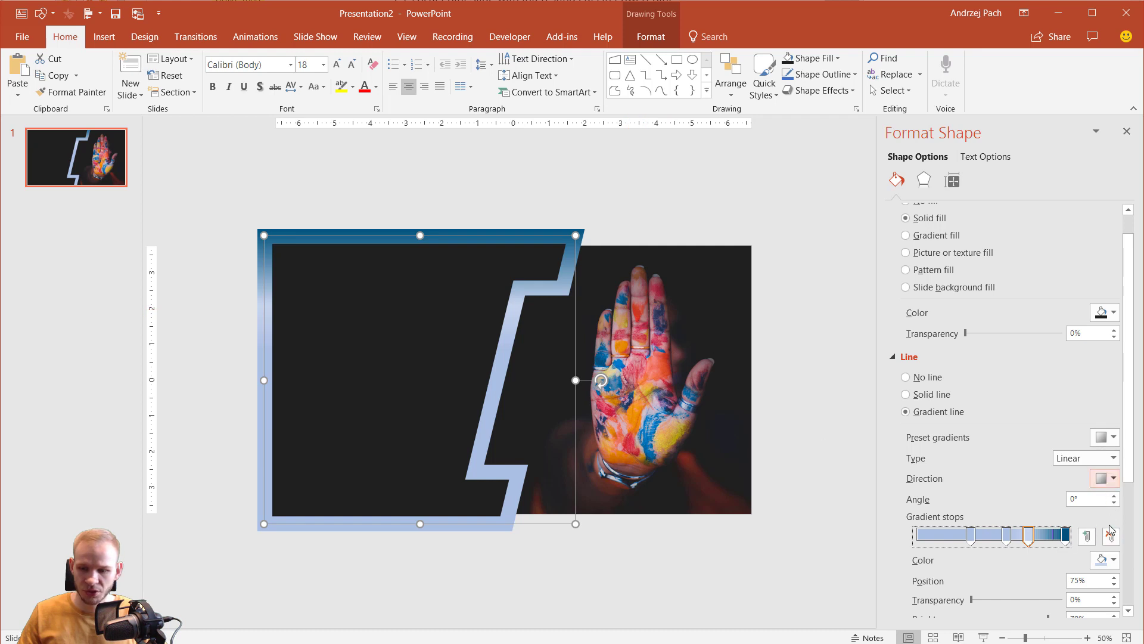
left_click(1108, 560)
left_click(1124, 543)
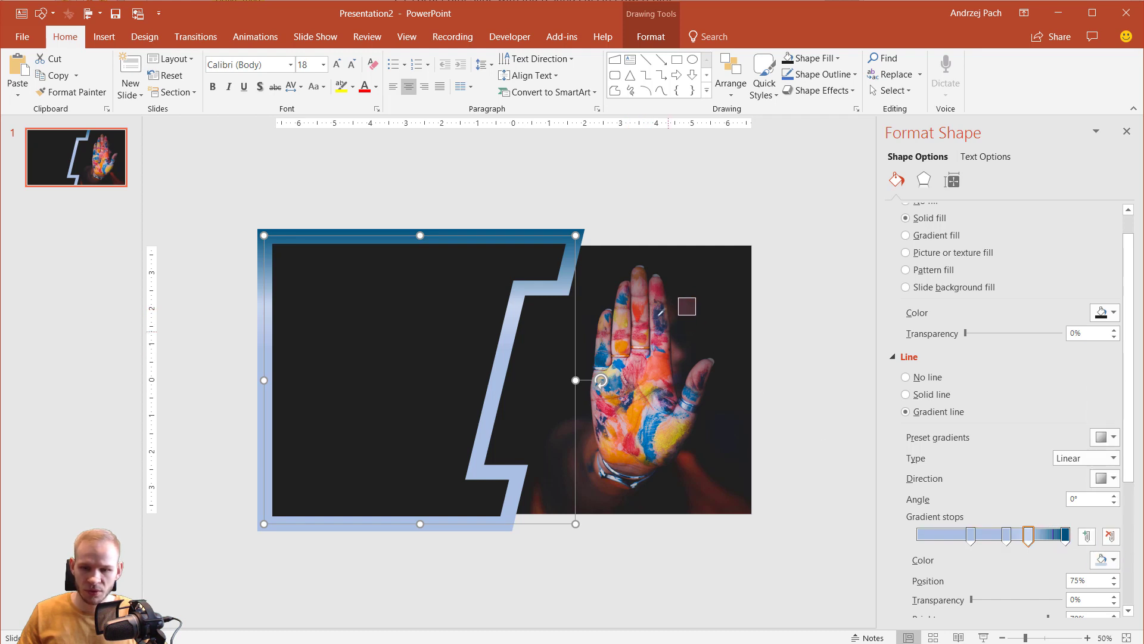
left_click(643, 309)
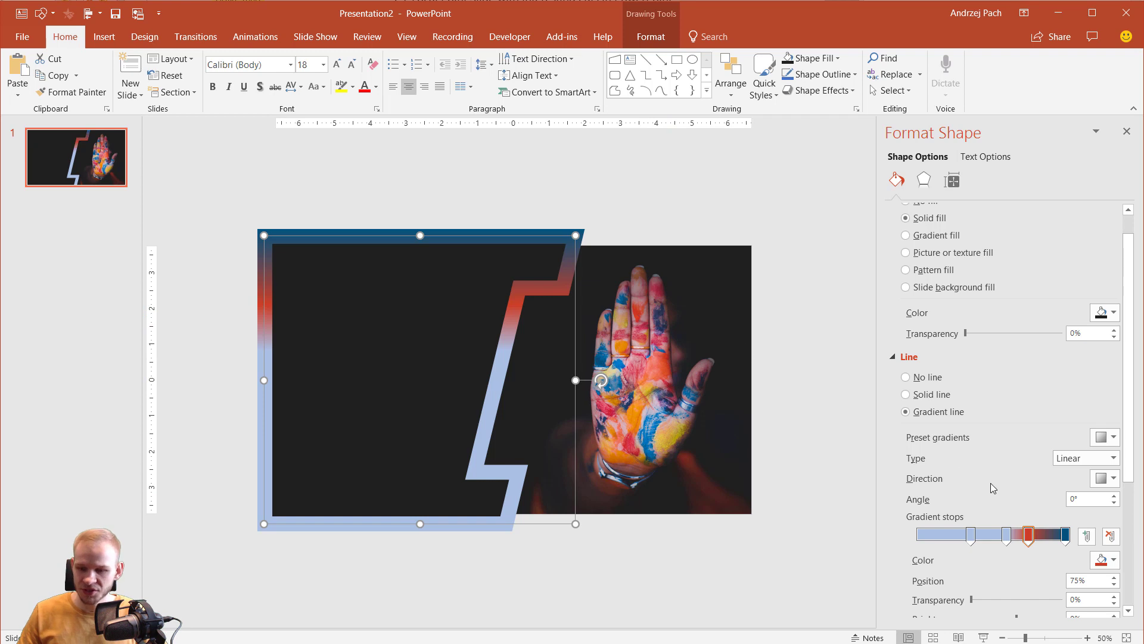
Move the 60% stop to 48% and recolour it yellow sampled from the hand
left_click(1006, 535)
left_click_drag(991, 538, 988, 537)
left_click(1107, 560)
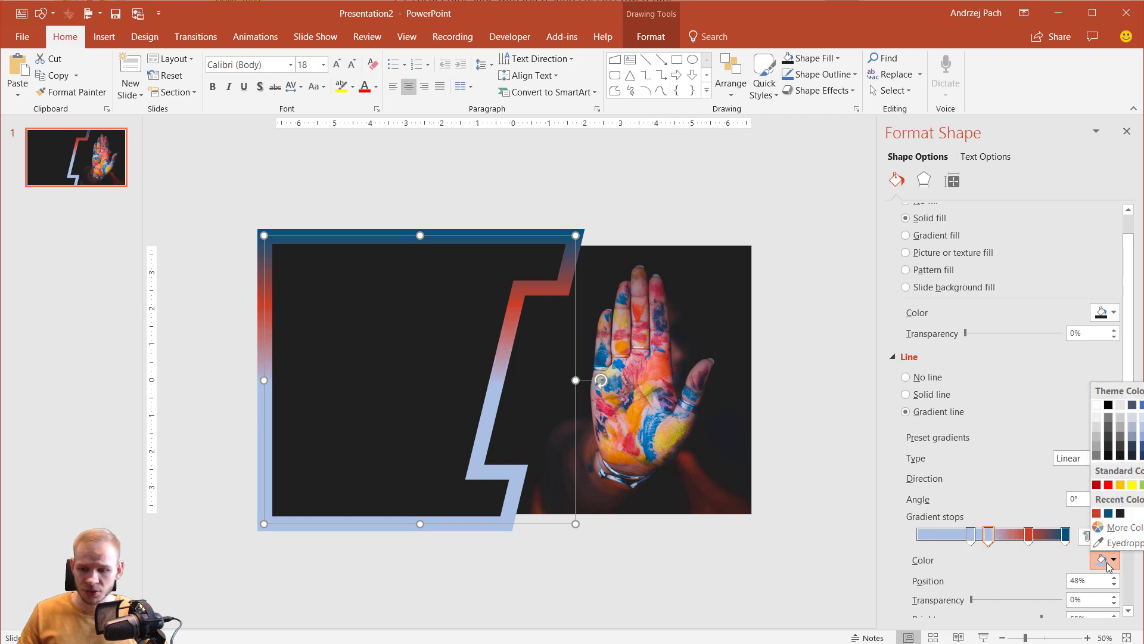
left_click(1124, 543)
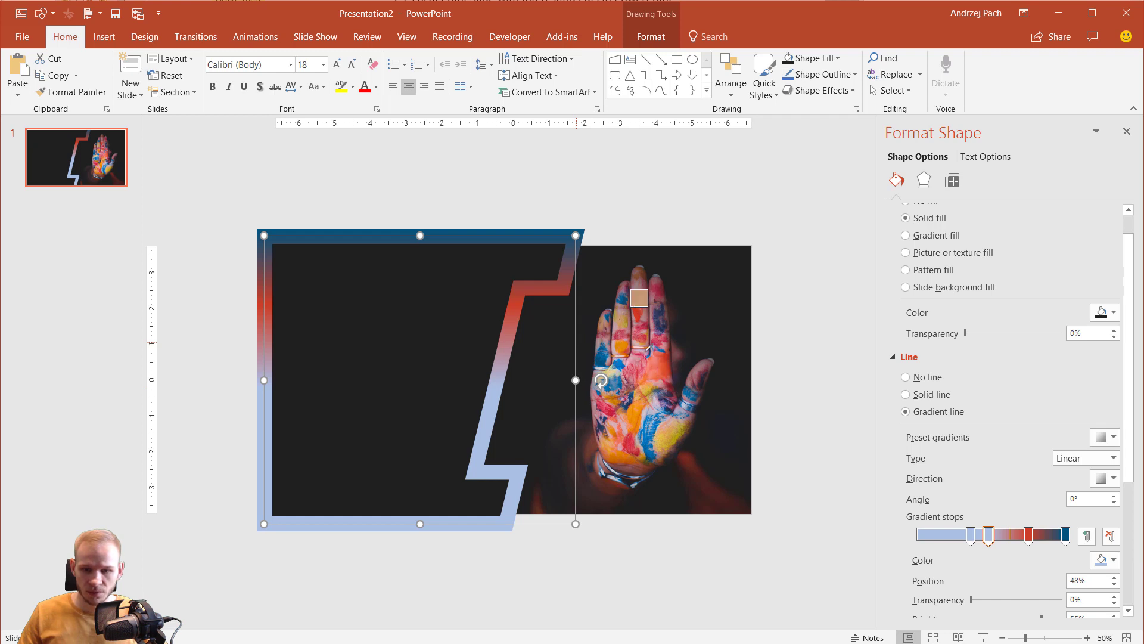
left_click(647, 388)
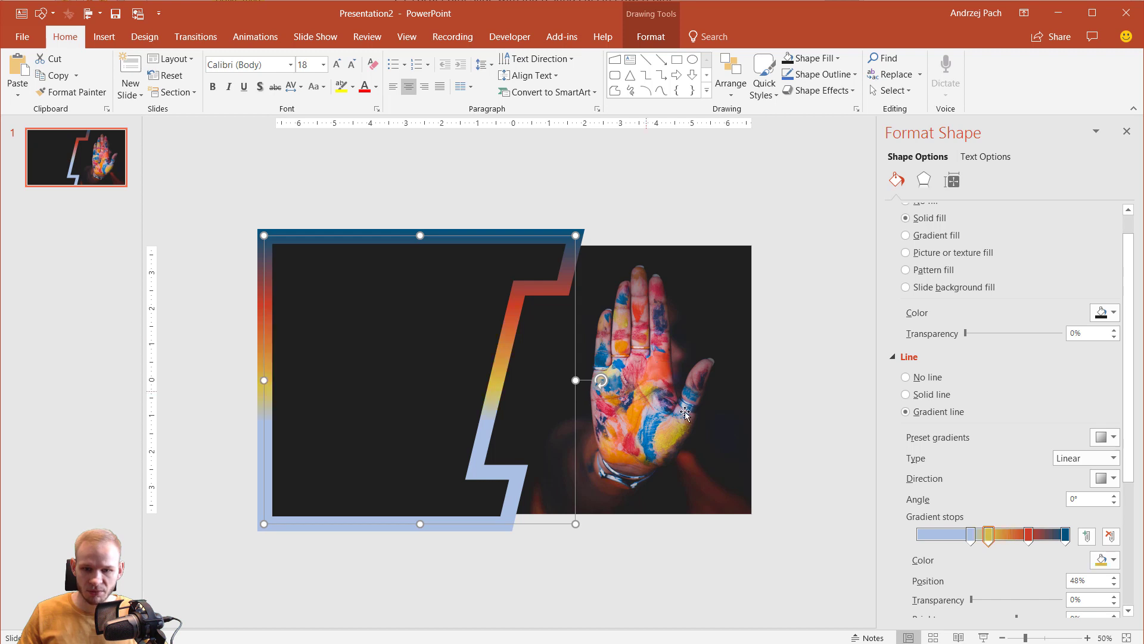
Move the light-blue stop to 3% and colour it red, then shift yellow to about 35%
left_click_drag(969, 538, 924, 539)
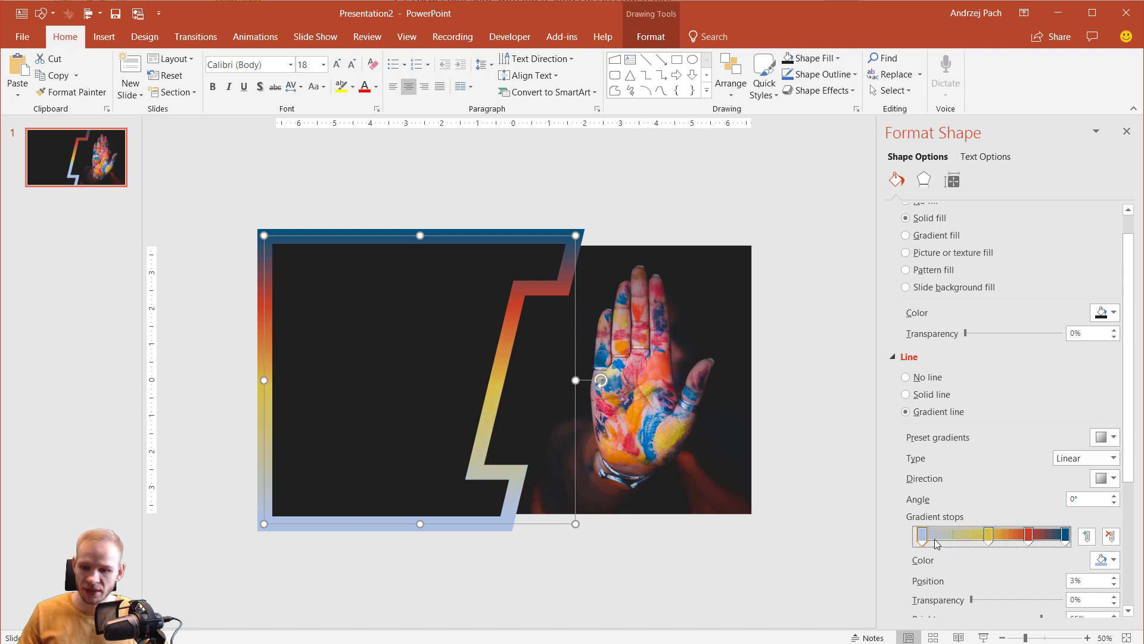
left_click(1112, 560)
left_click(1123, 543)
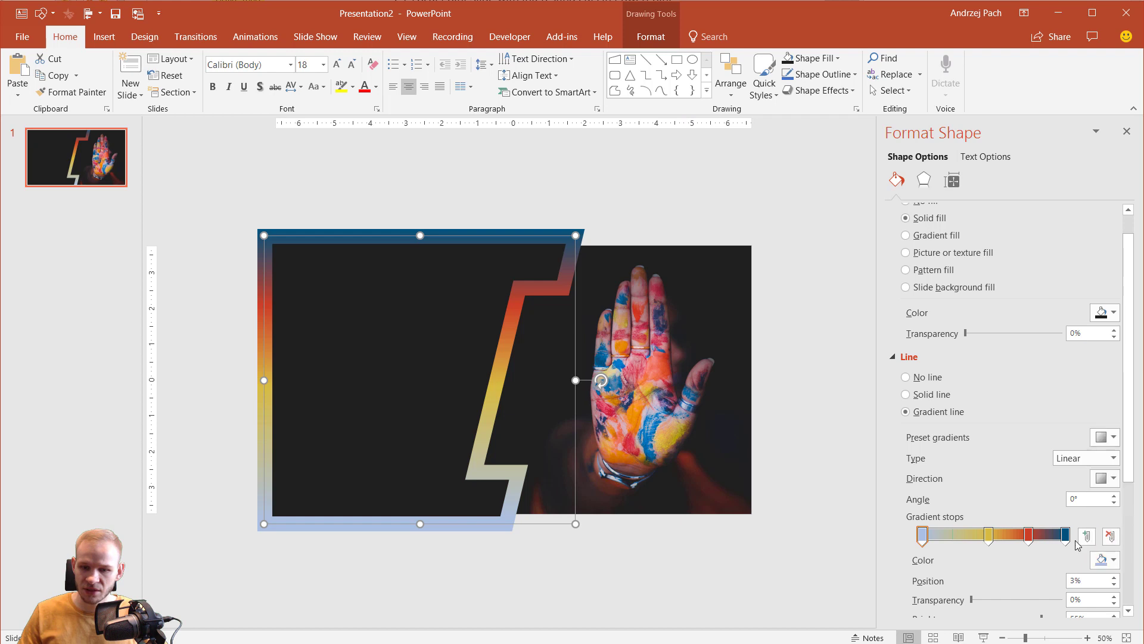
left_click(630, 442)
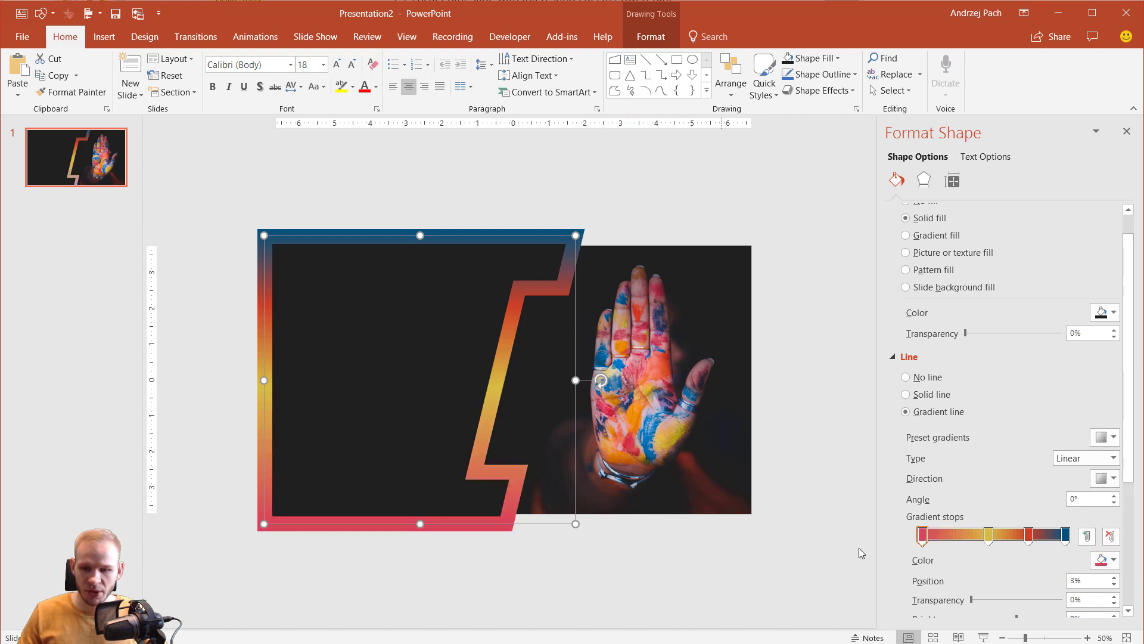
left_click_drag(989, 535, 952, 538)
left_click(918, 537)
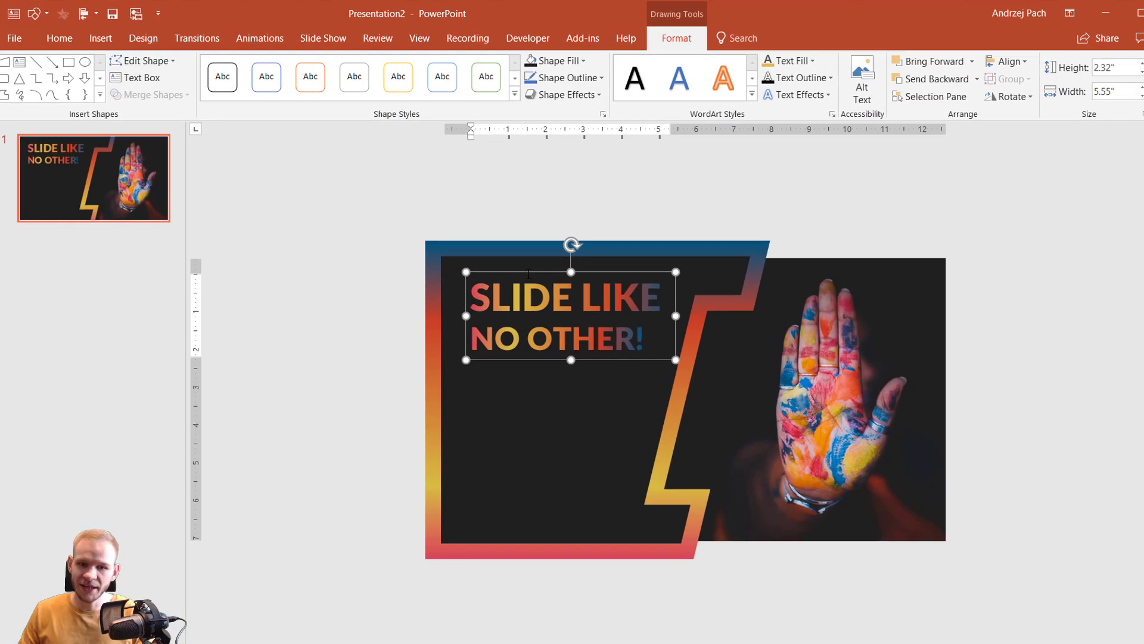
Inspect the headline's gradient Text Fill in Format Shape, then select the slide background
right_click(528, 273)
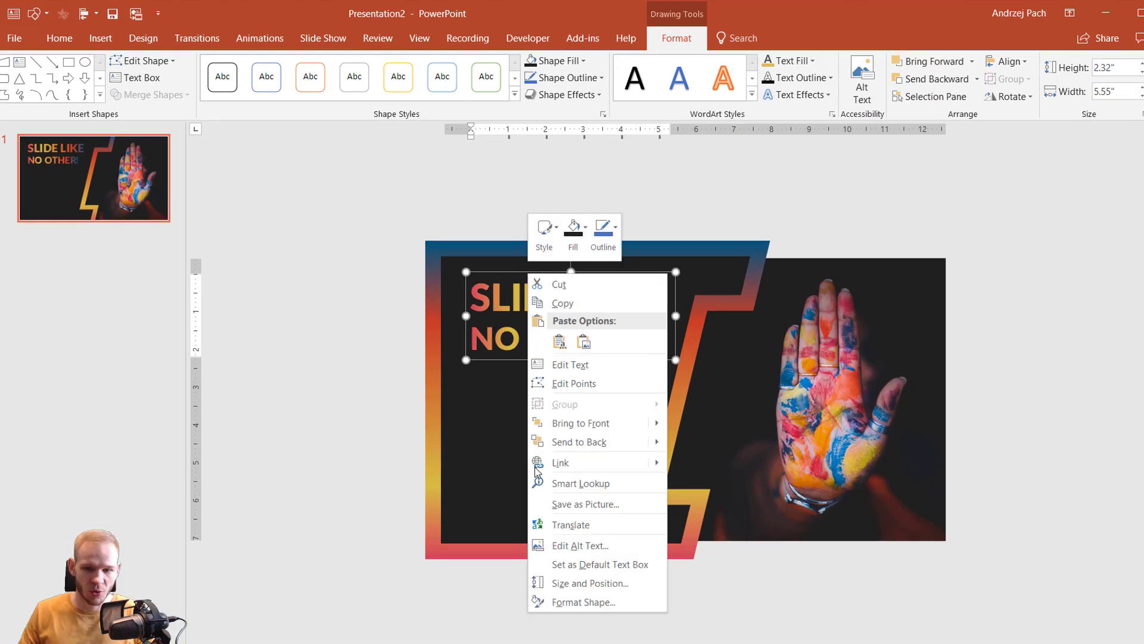
left_click(587, 602)
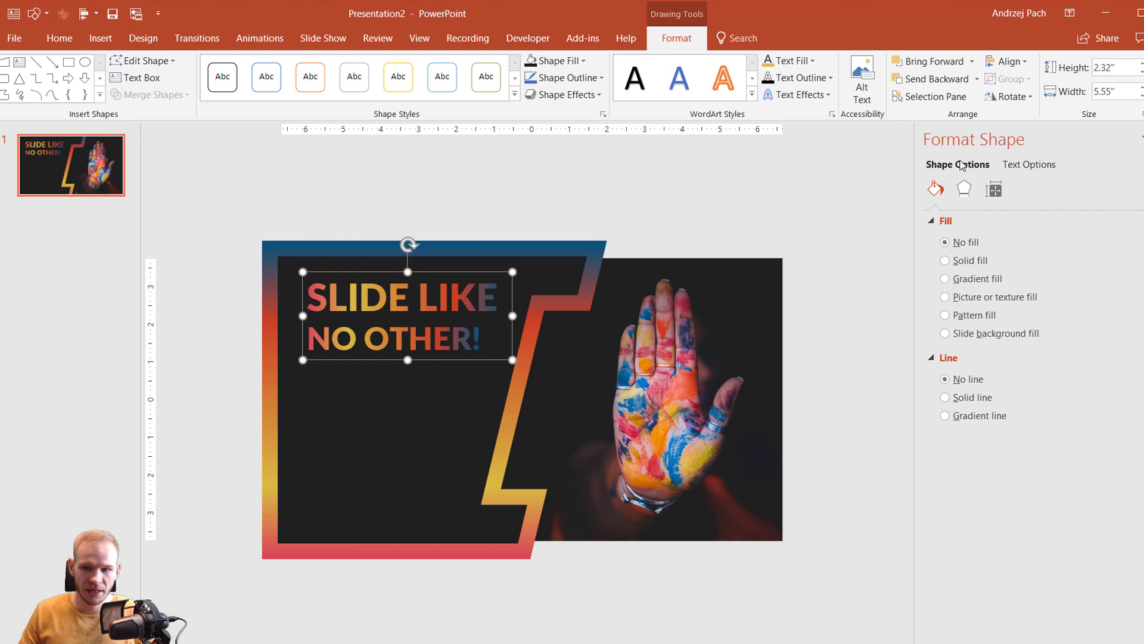
left_click(1037, 171)
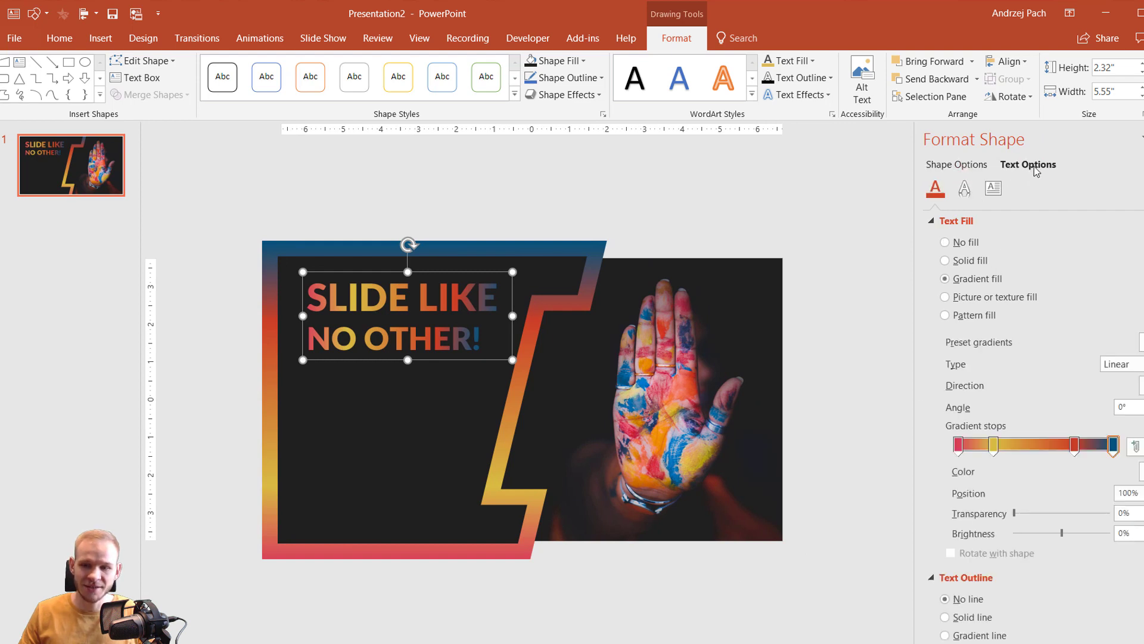
left_click(931, 223)
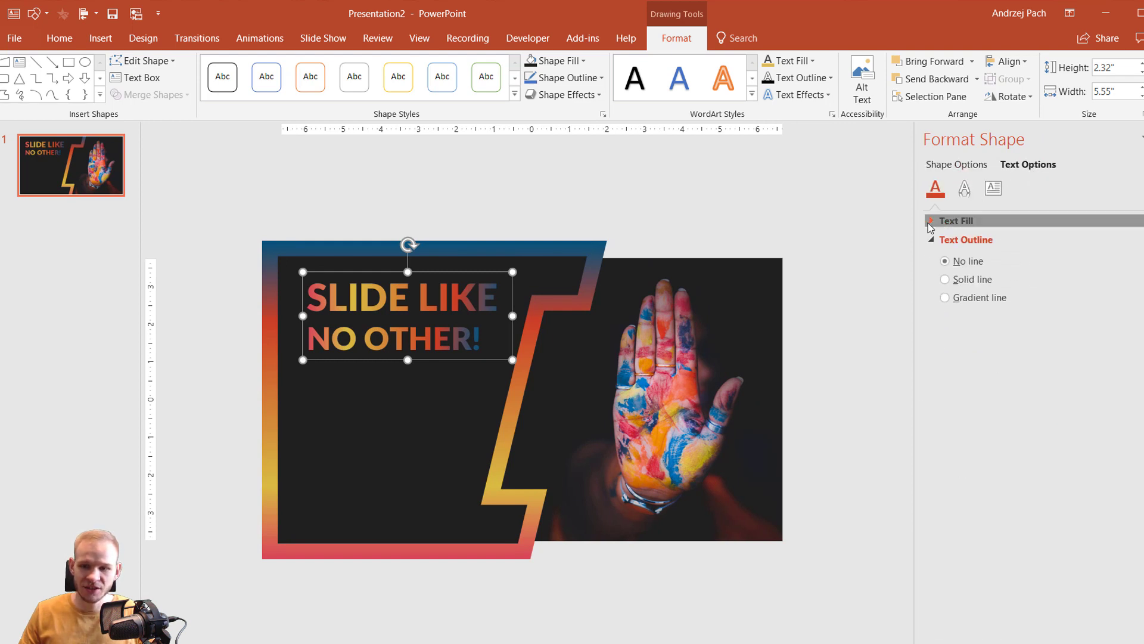
left_click(931, 224)
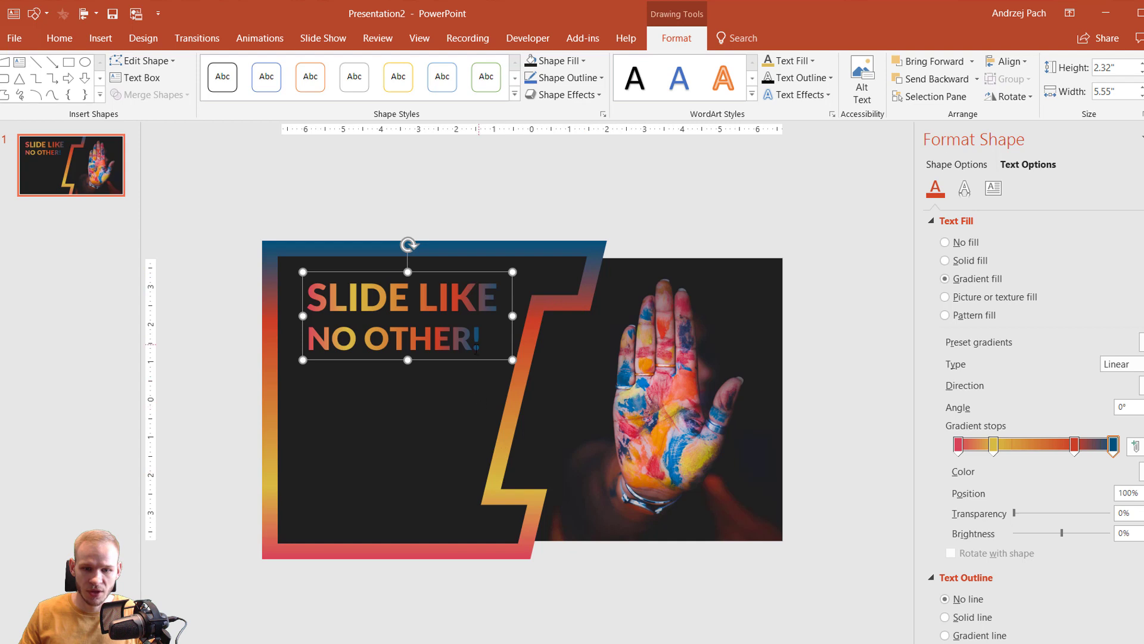
left_click(705, 547)
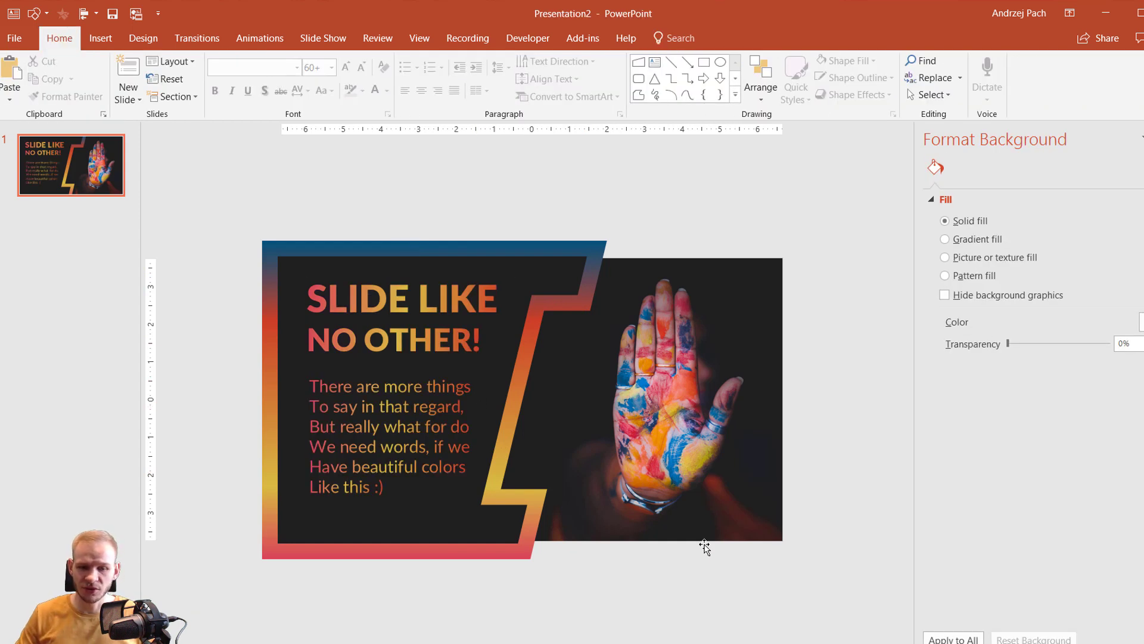